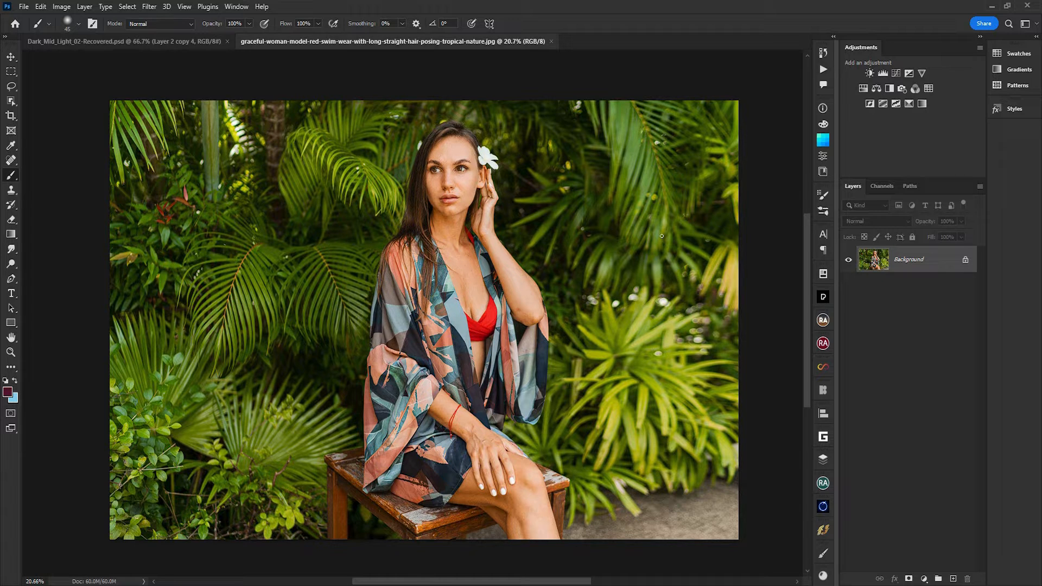
# Add a Curves adjustment layer and raise the blue channel's black point to output 65
pyautogui.scroll(1, 678, 267)
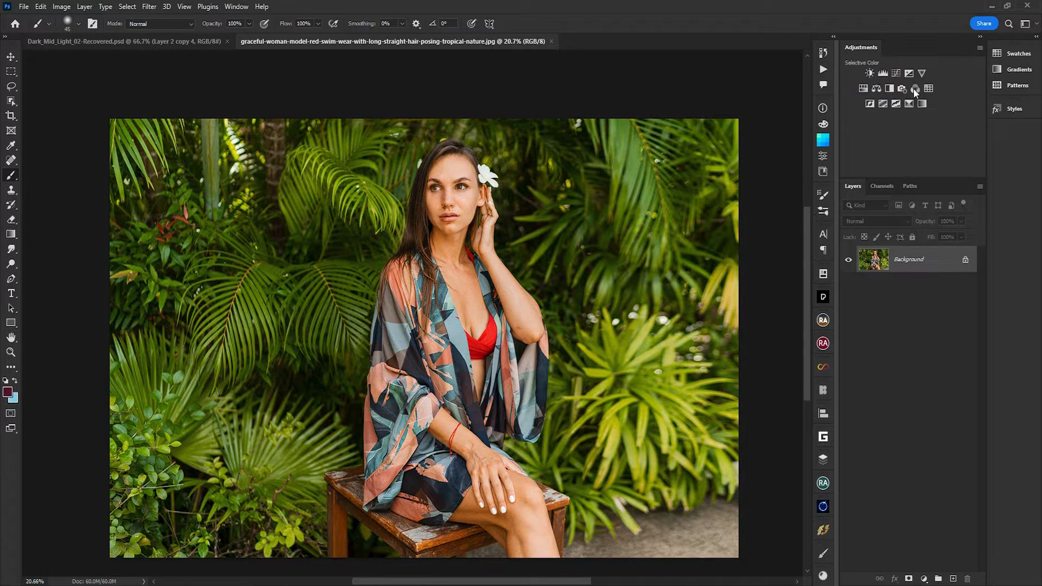
pyautogui.click(895, 71)
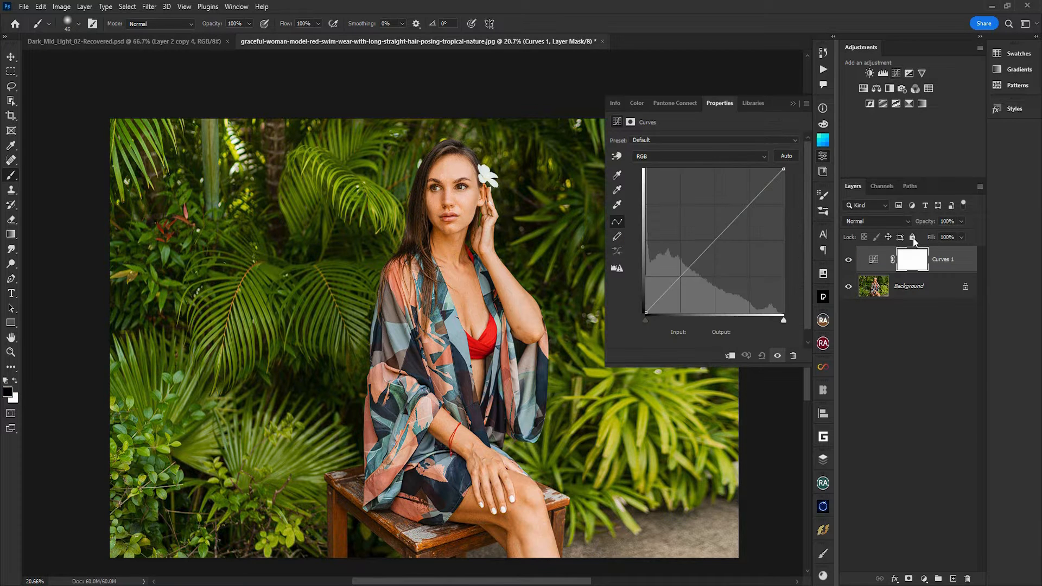
pyautogui.click(651, 157)
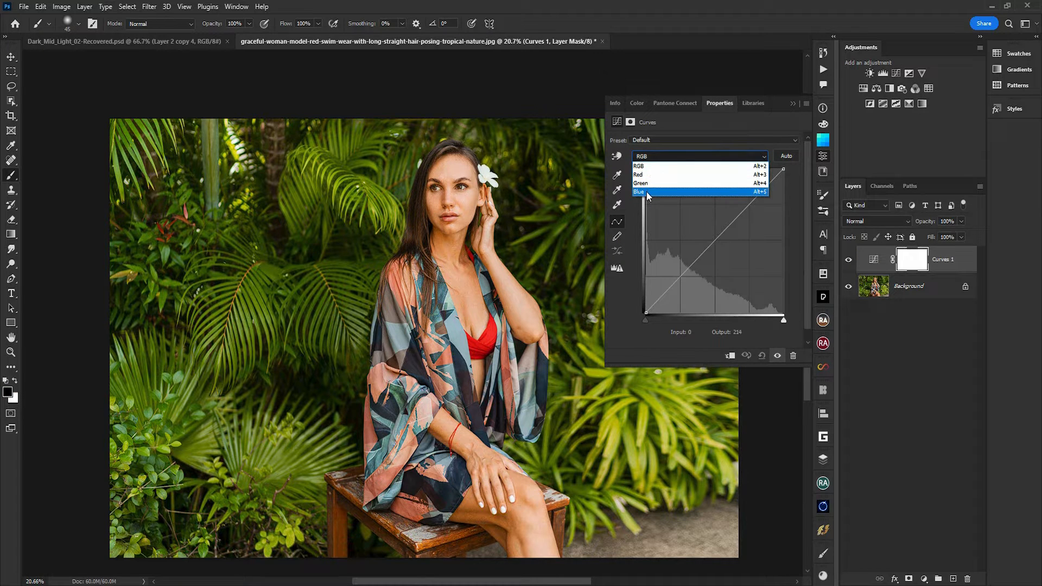
pyautogui.click(647, 191)
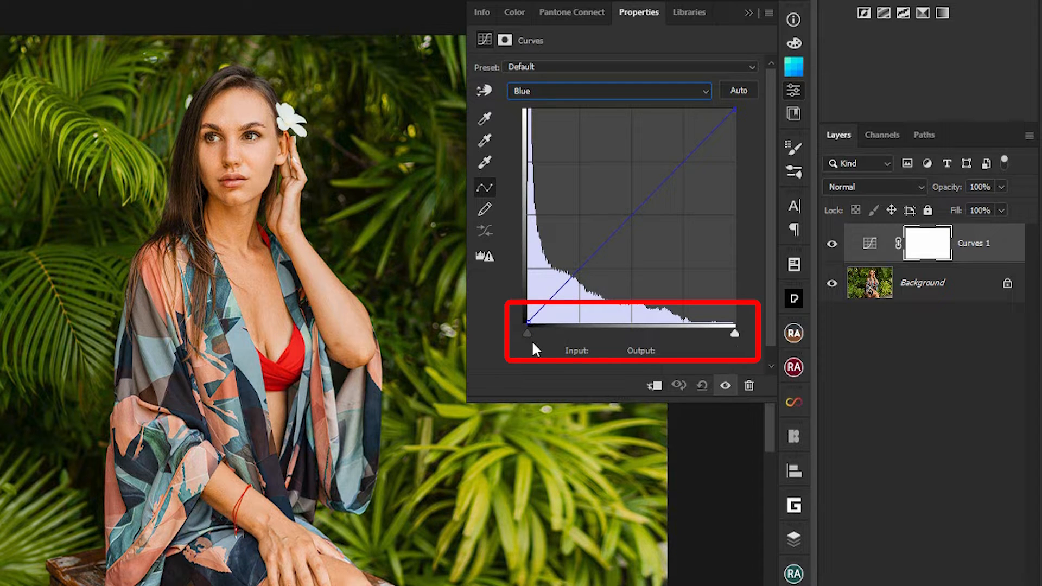
pyautogui.click(528, 323)
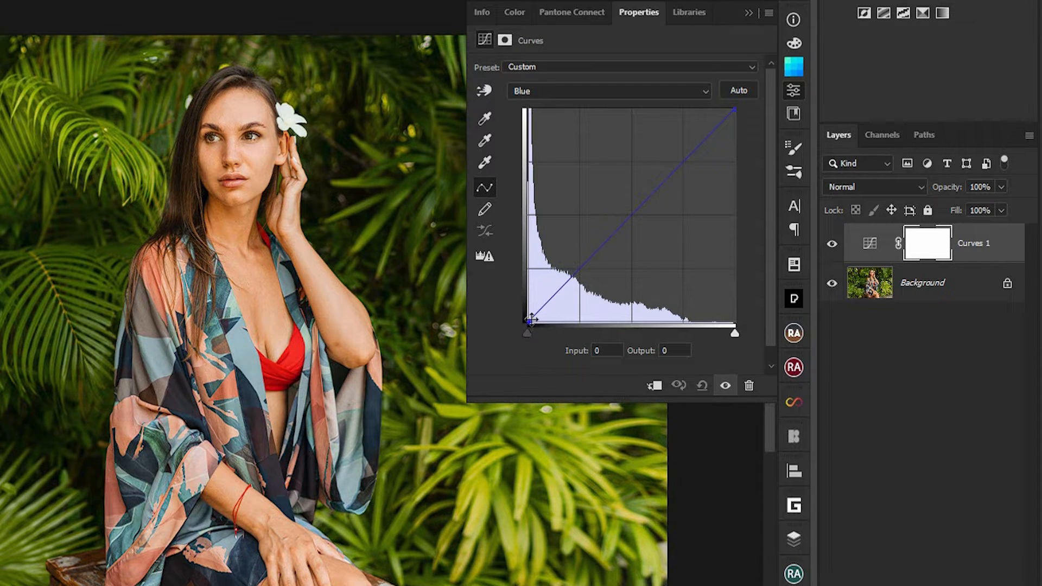
pyautogui.moveTo(529, 321); pyautogui.dragTo(518, 271)
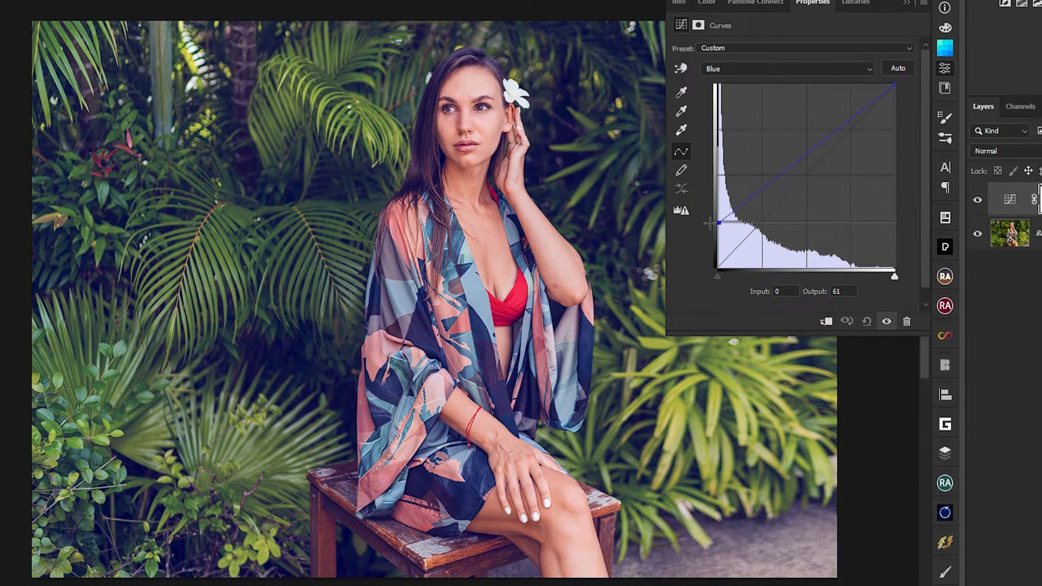
pyautogui.moveTo(710, 223); pyautogui.dragTo(710, 220)
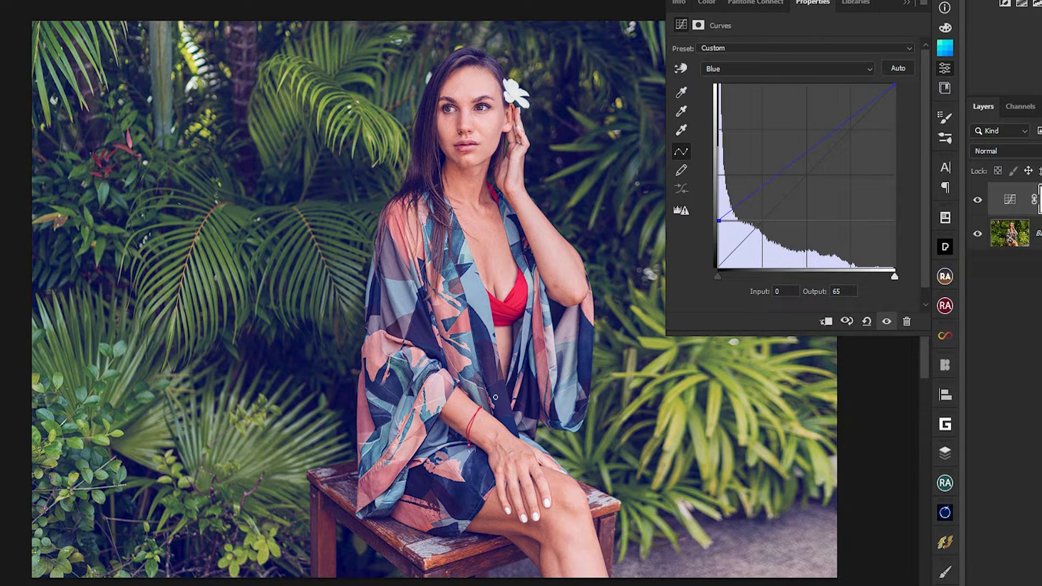
# Compare the portrait with and without the Curves layer, and raise the blue channel's black point further
pyautogui.click(978, 200)
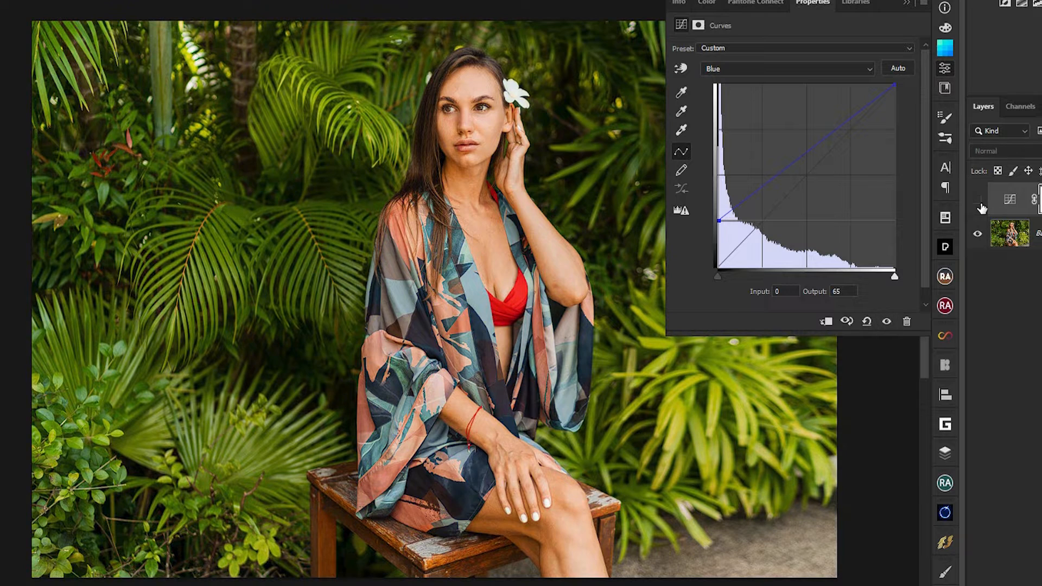
pyautogui.click(978, 201)
pyautogui.click(978, 200)
pyautogui.click(978, 200)
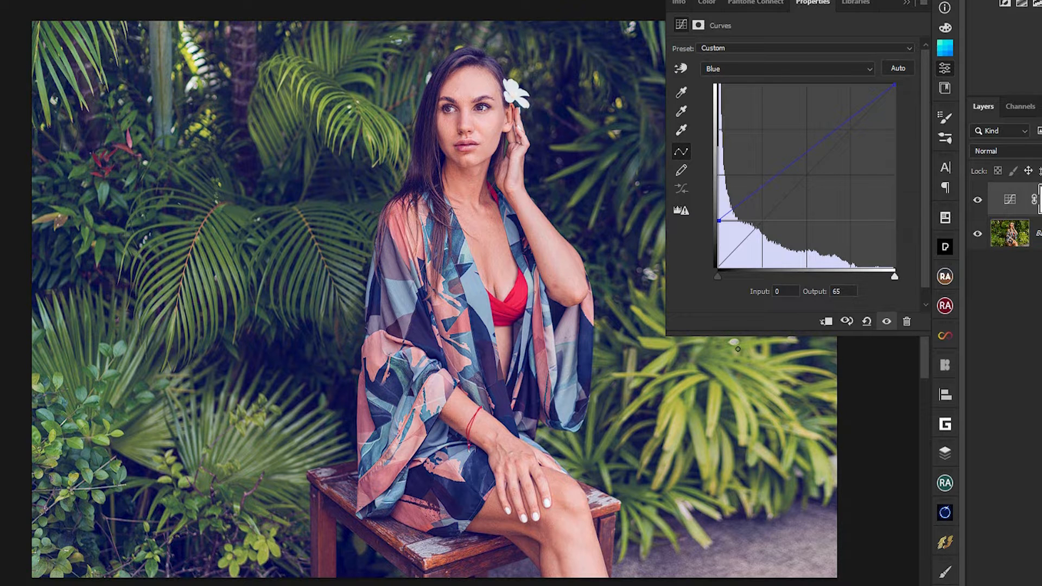
pyautogui.moveTo(719, 221); pyautogui.dragTo(719, 186)
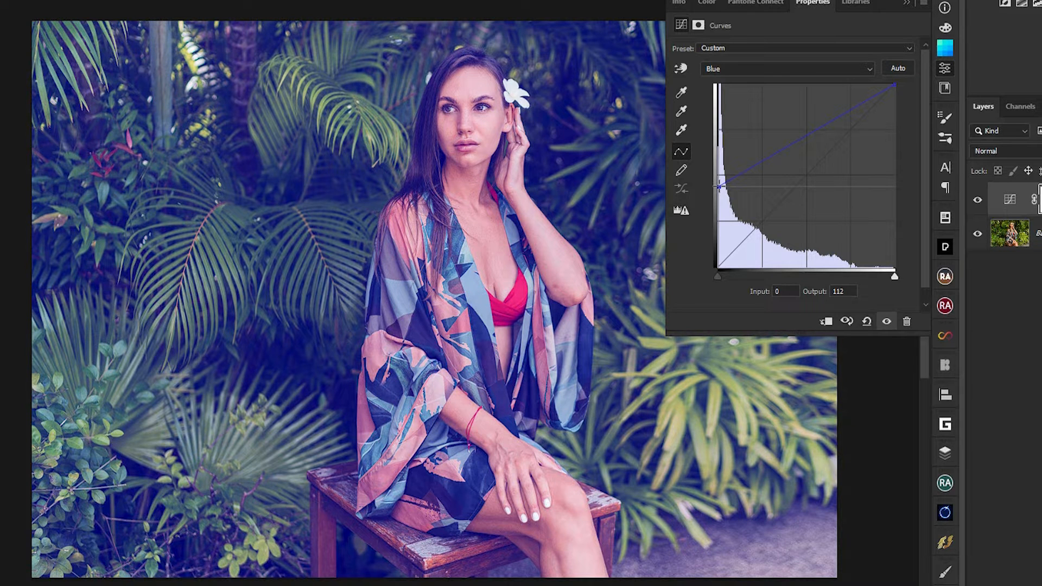
pyautogui.moveTo(719, 187); pyautogui.dragTo(697, 203)
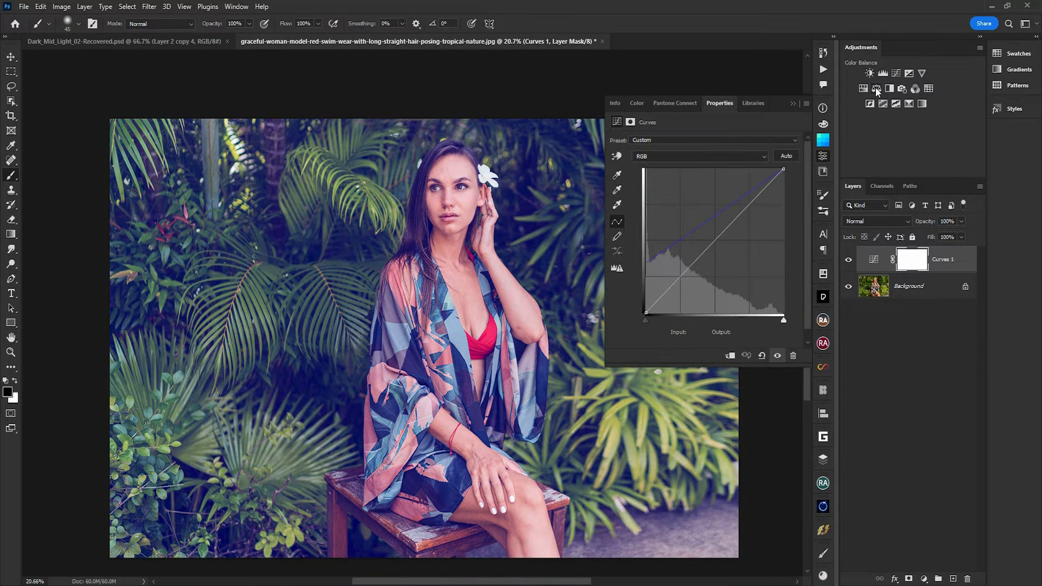
# Capture the sliders of a new Color Balance adjustment layer as a screenshot and place it over the portrait's upper-left corner
pyautogui.click(876, 88)
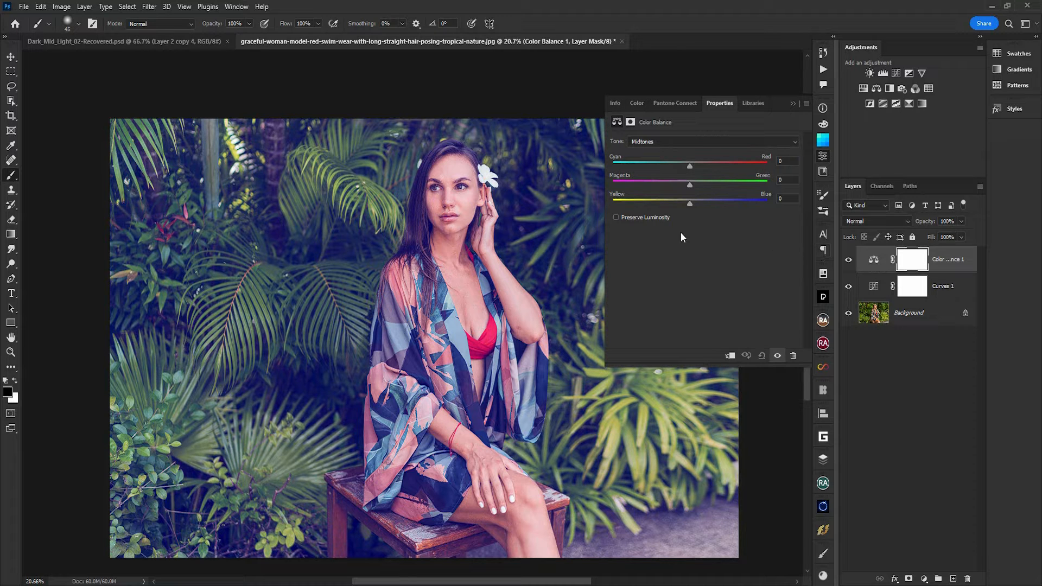
pyautogui.press('super+shift+s')
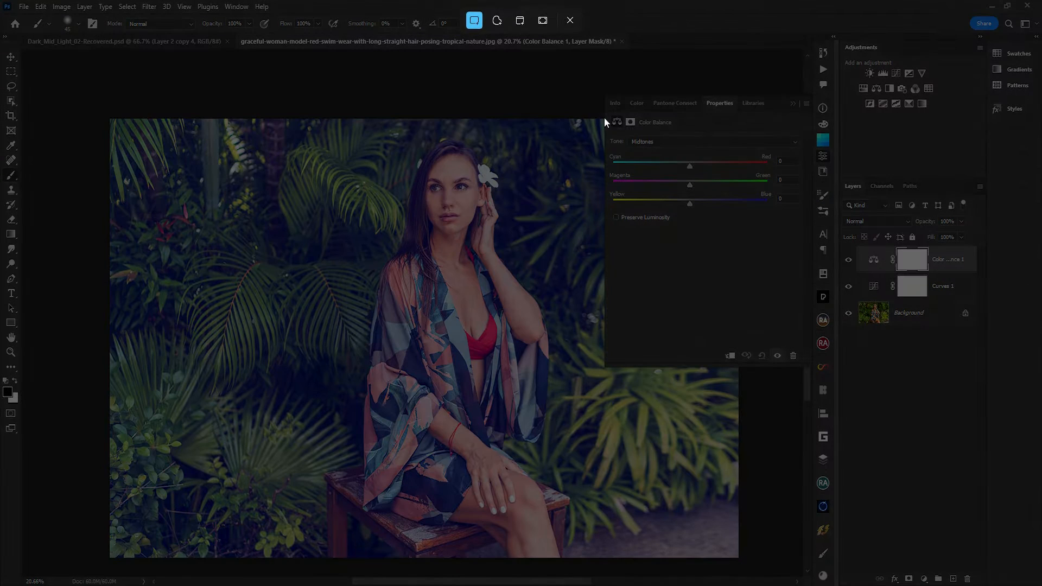
pyautogui.moveTo(606, 112); pyautogui.dragTo(804, 232)
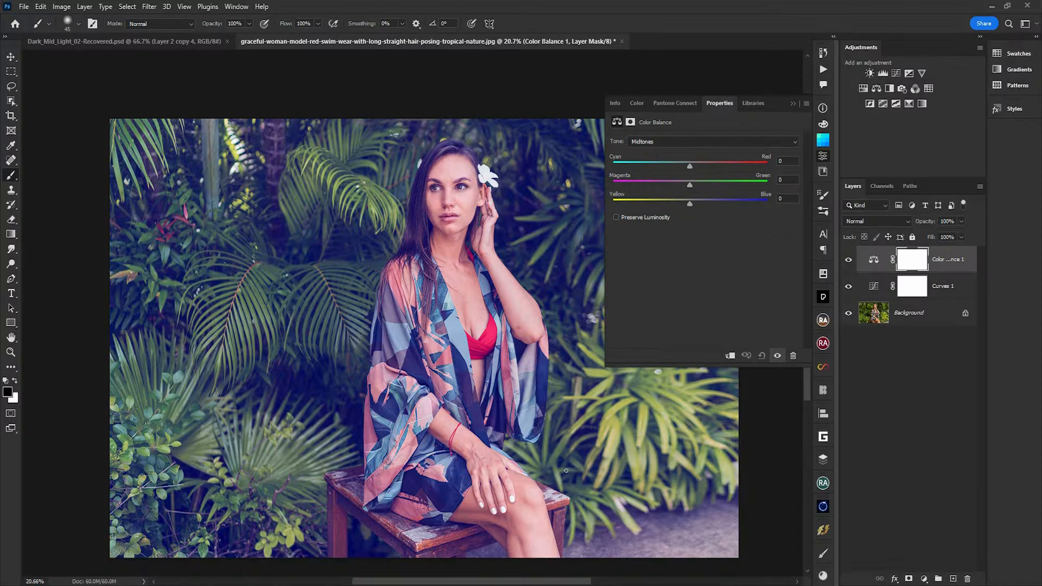
pyautogui.hotkey('ctrl', 'v')
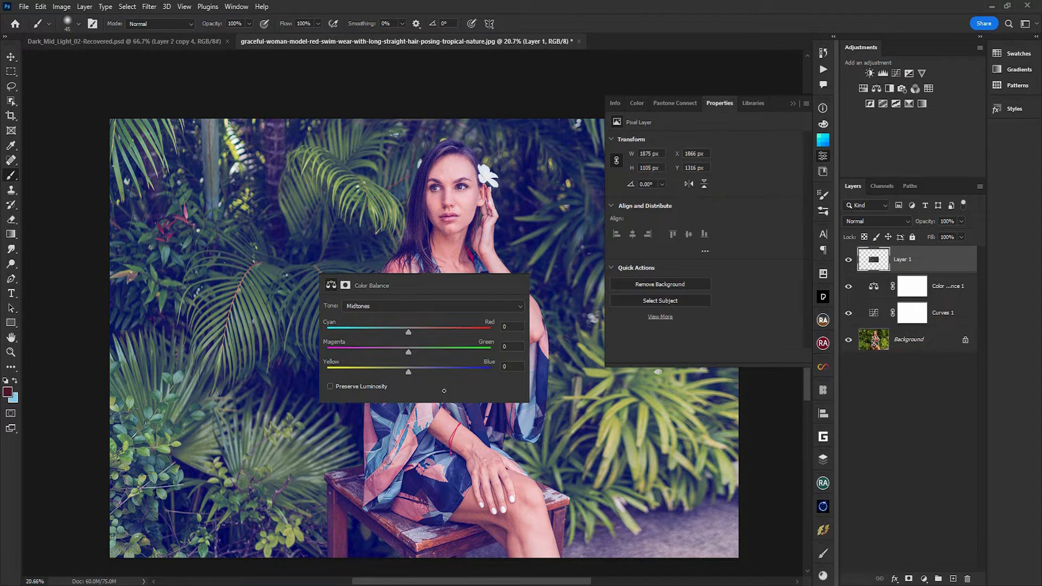
pyautogui.moveTo(423, 358); pyautogui.dragTo(223, 213)
# Delete the Color Balance adjustment layer and reselect the Curves layer
pyautogui.click(861, 288)
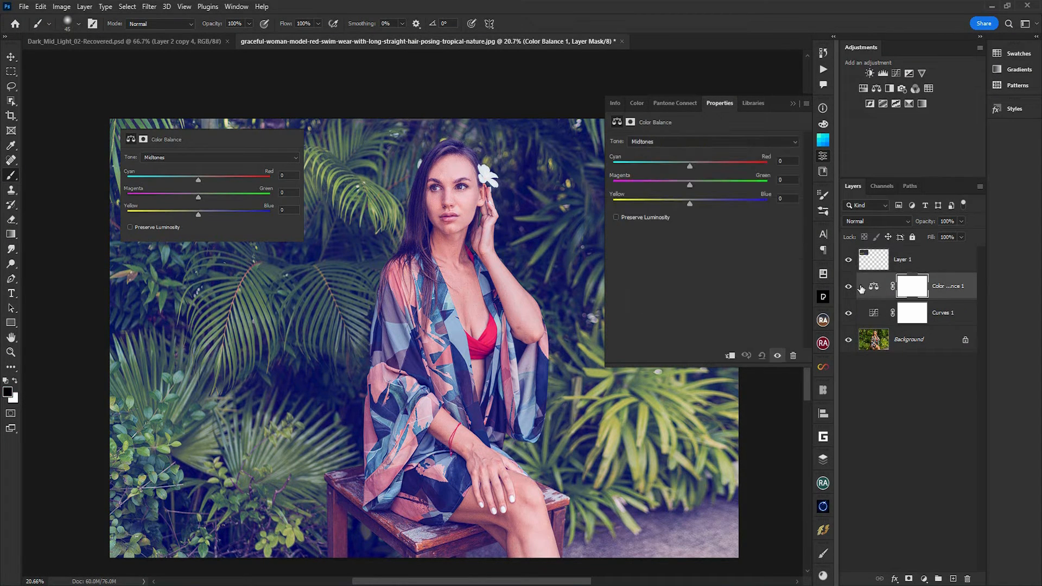
pyautogui.press('Delete')
pyautogui.click(919, 356)
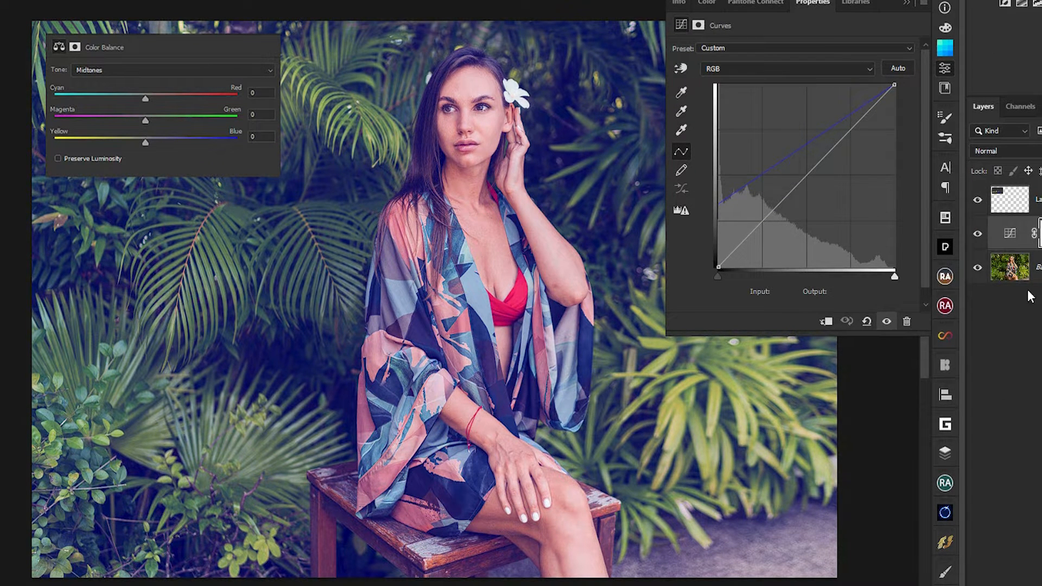
# Lower the white point of the Curves layer's blue channel to output 197
pyautogui.click(727, 69)
pyautogui.click(727, 118)
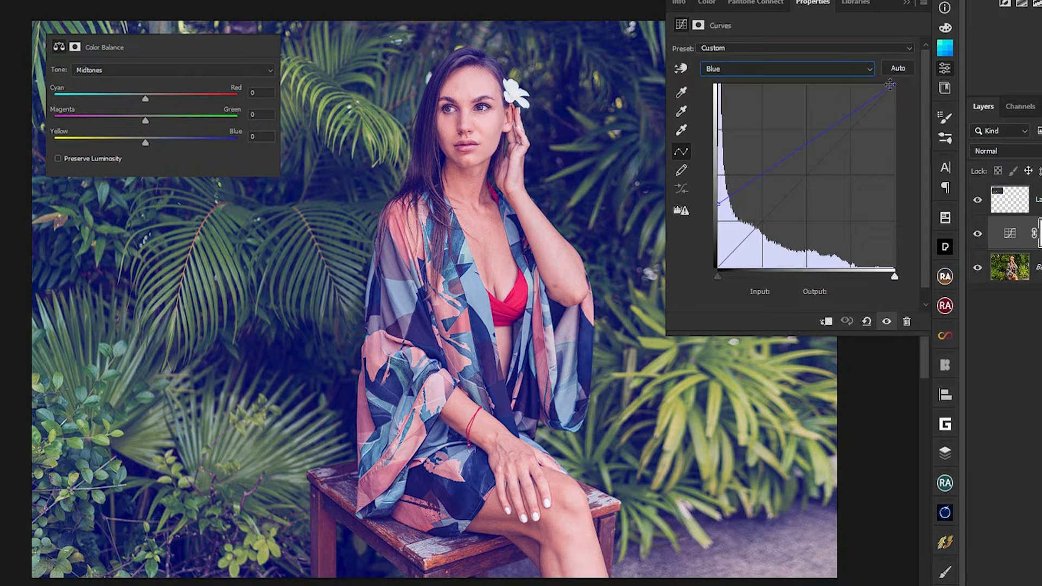
pyautogui.moveTo(896, 86); pyautogui.dragTo(895, 127)
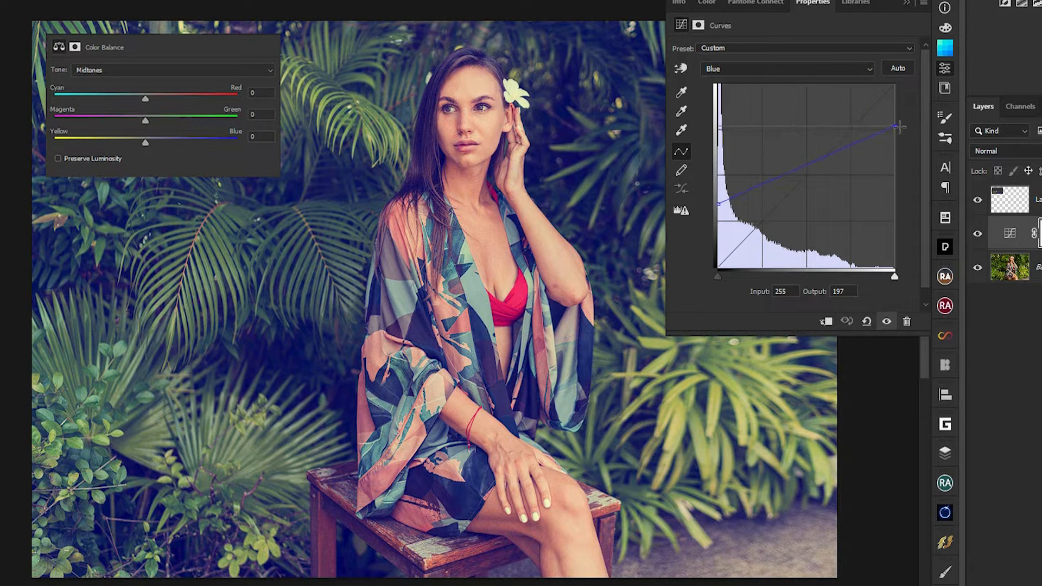
# In the green channel of the Curves layer, move the black point to input 14 and the white point to input 248
pyautogui.click(719, 71)
pyautogui.click(716, 96)
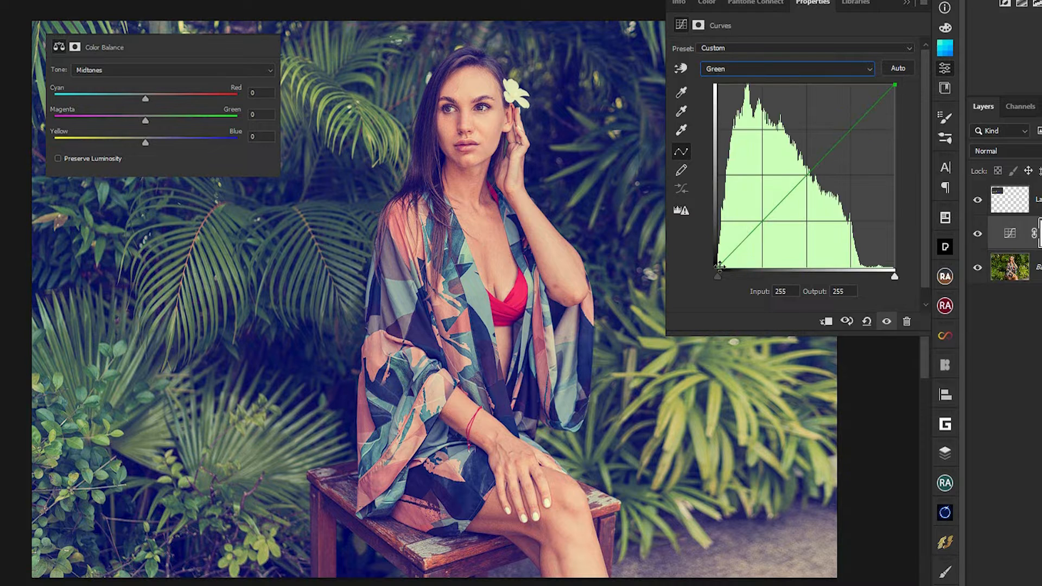
pyautogui.moveTo(719, 266); pyautogui.dragTo(727, 268)
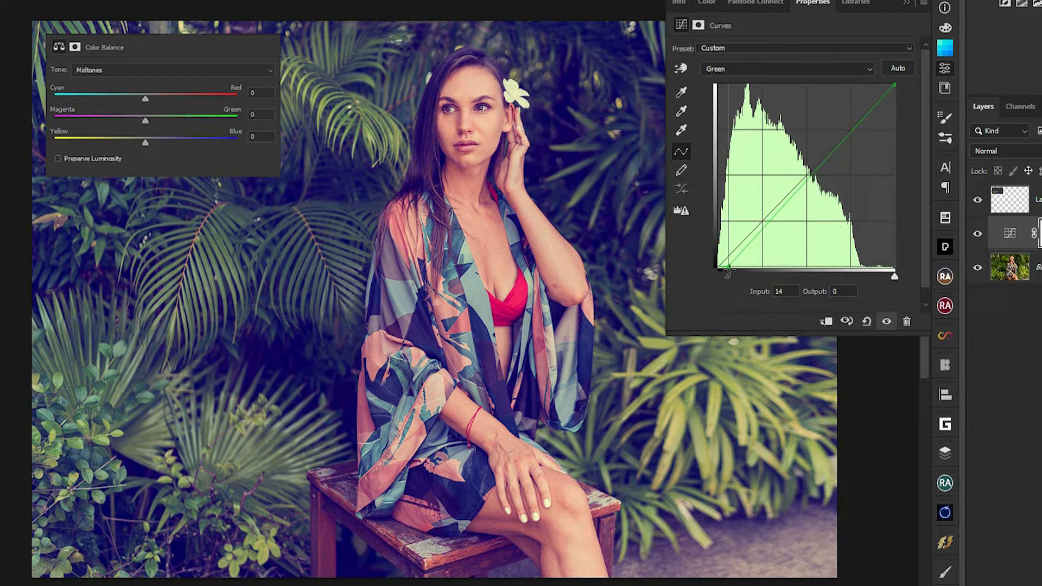
pyautogui.click(895, 86)
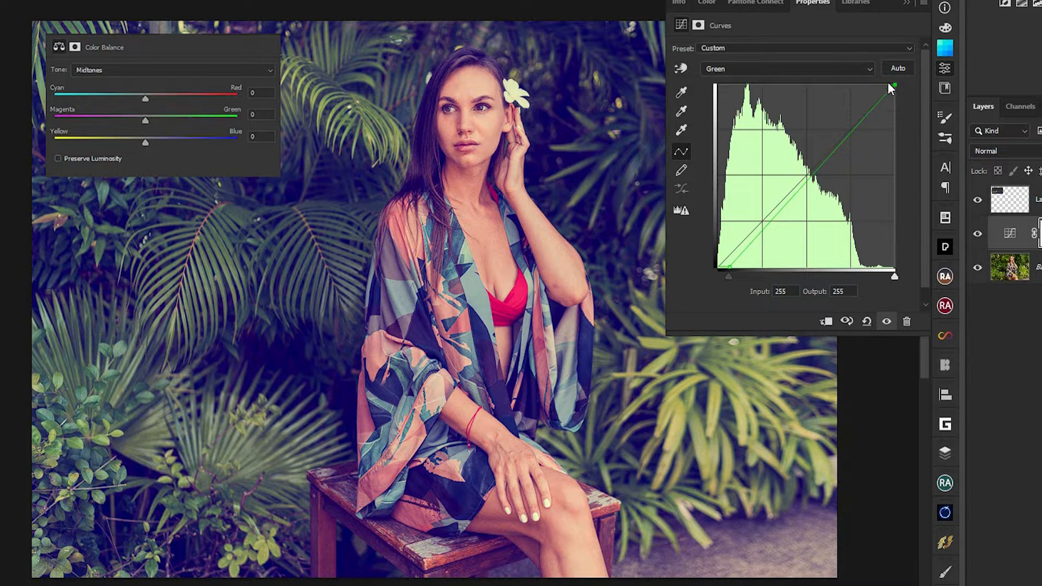
pyautogui.moveTo(895, 85); pyautogui.dragTo(890, 85)
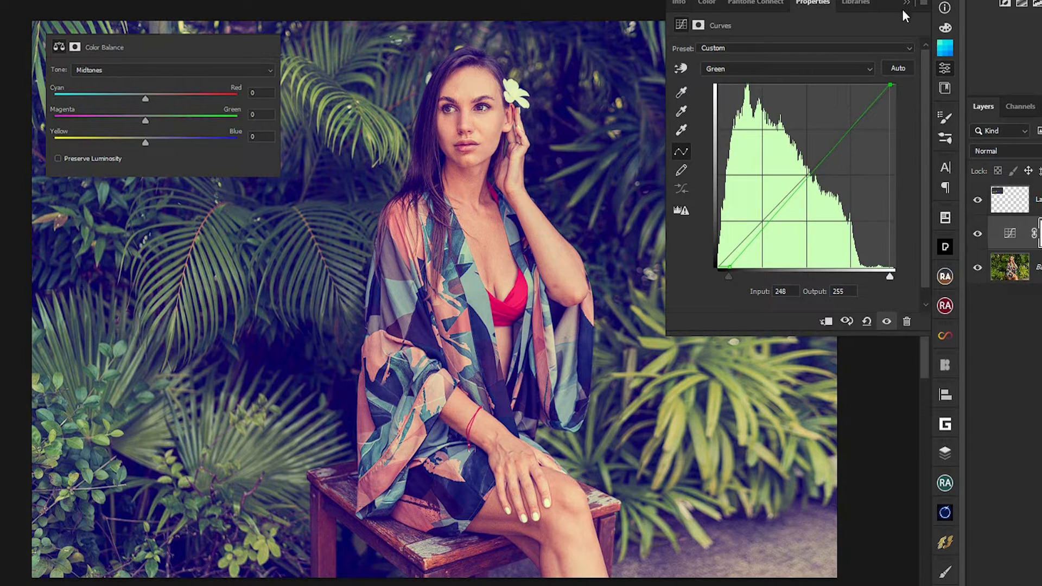
# Collapse the curve settings and compare the portrait with and without the Curves adjustment
pyautogui.click(906, 3)
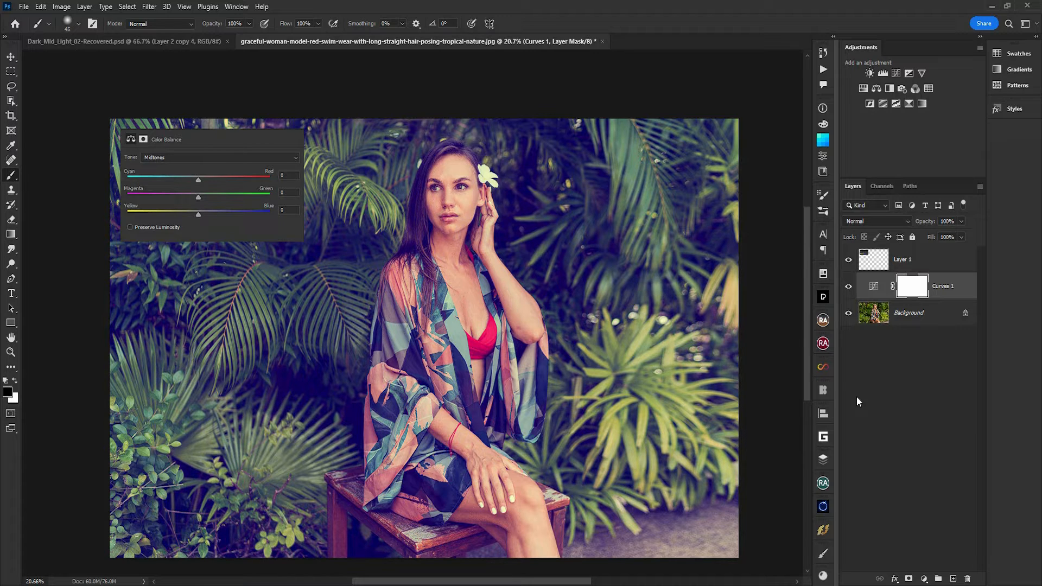
pyautogui.click(849, 286)
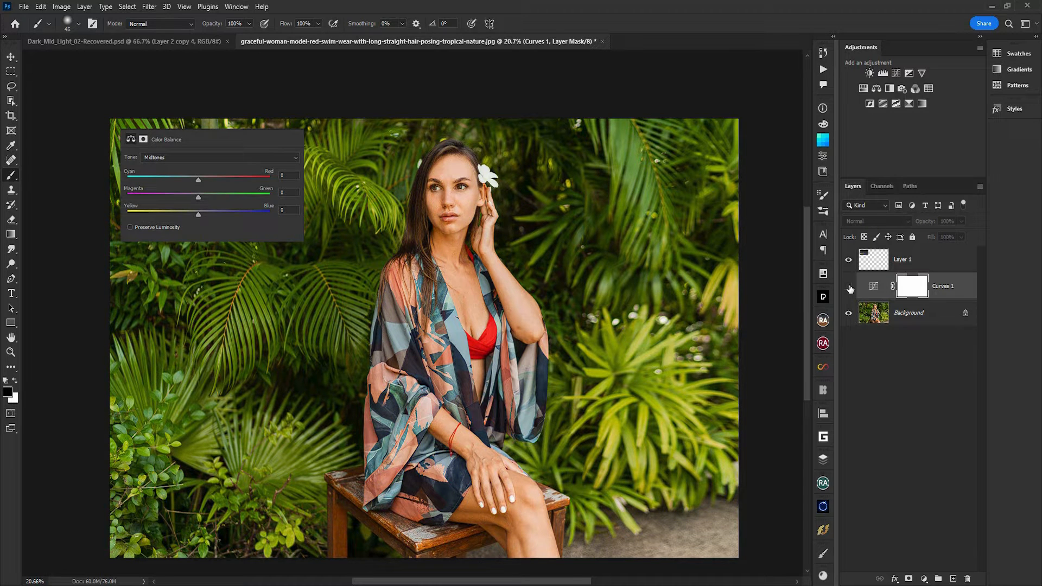
pyautogui.click(849, 287)
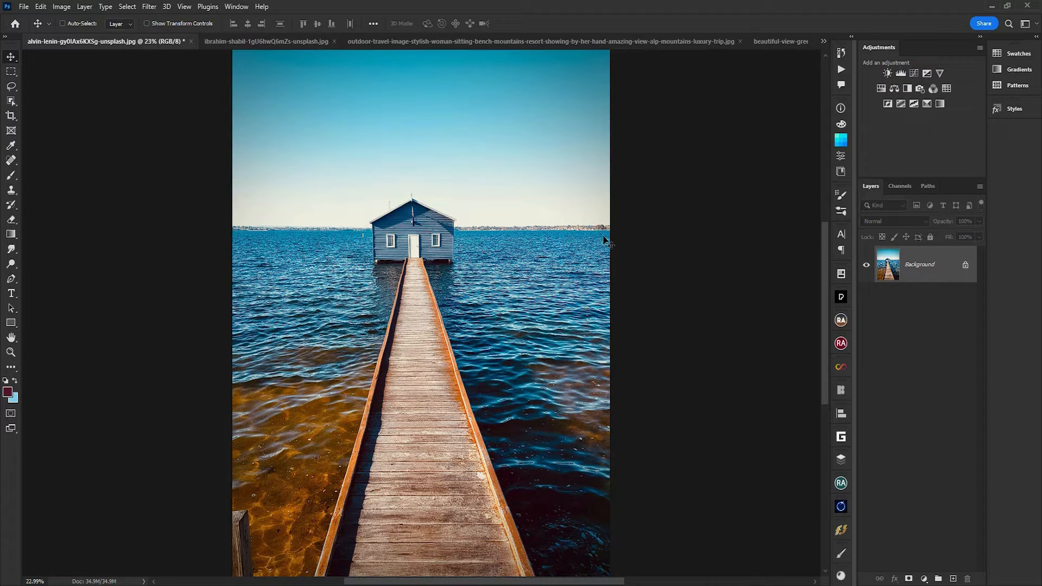
# Add a Curves layer to the pier photo, setting the blue channel's black point to input 51, output 60, and lowering its white point
pyautogui.click(913, 77)
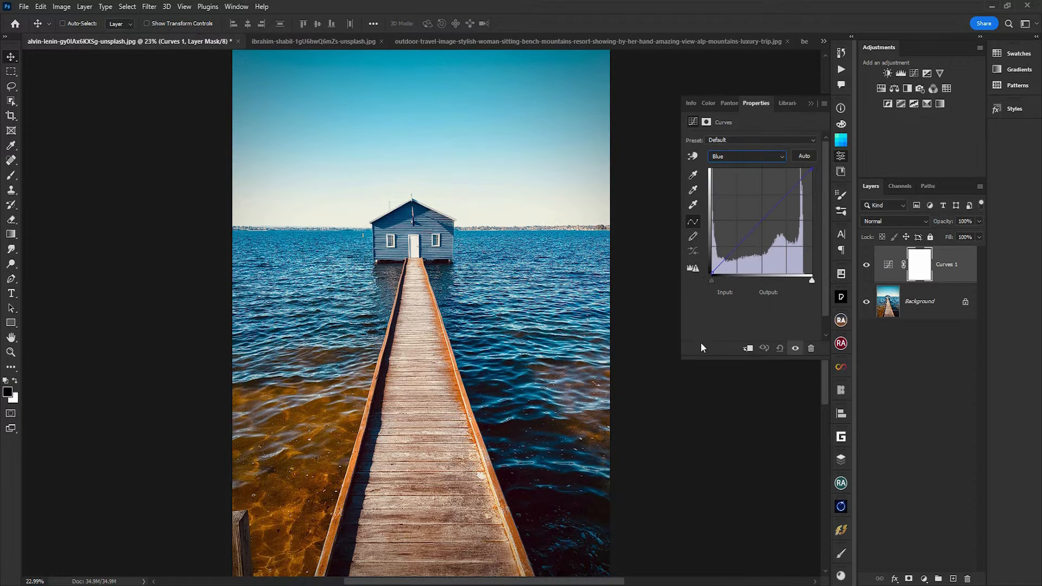
pyautogui.click(712, 274)
pyautogui.moveTo(712, 273); pyautogui.dragTo(693, 250)
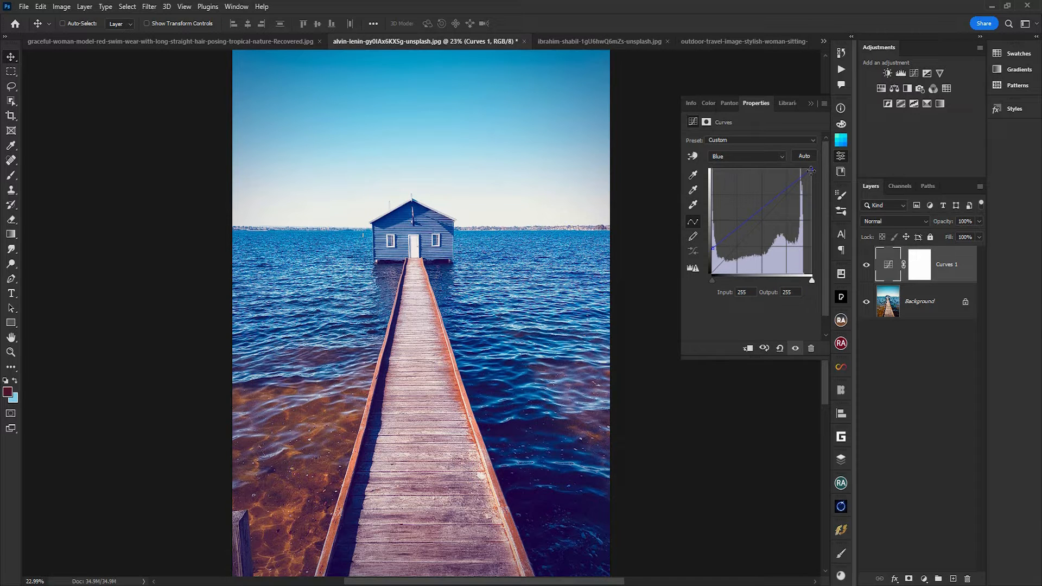
pyautogui.moveTo(811, 171); pyautogui.dragTo(812, 205)
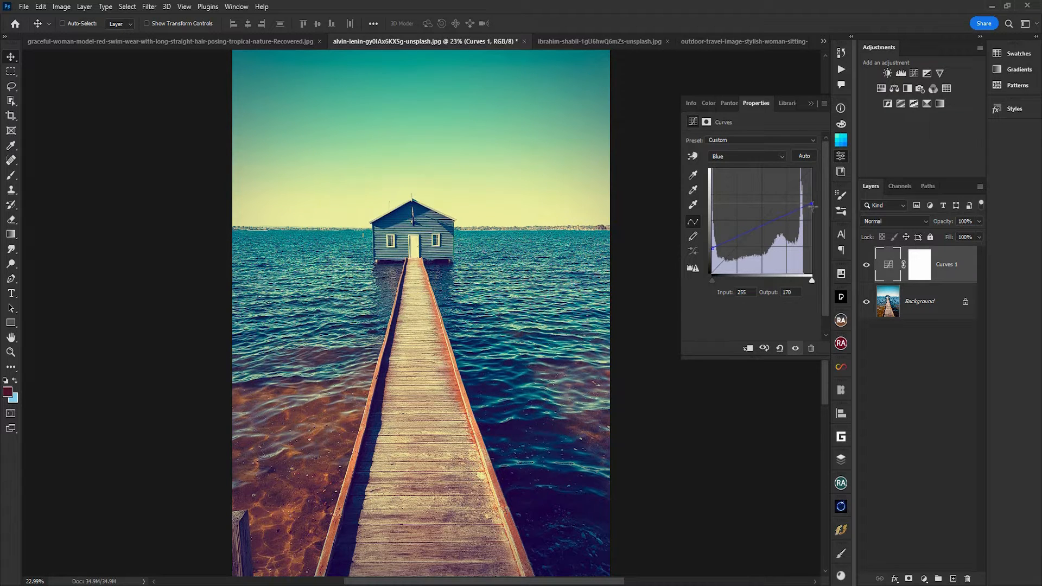
pyautogui.moveTo(712, 280); pyautogui.dragTo(731, 279)
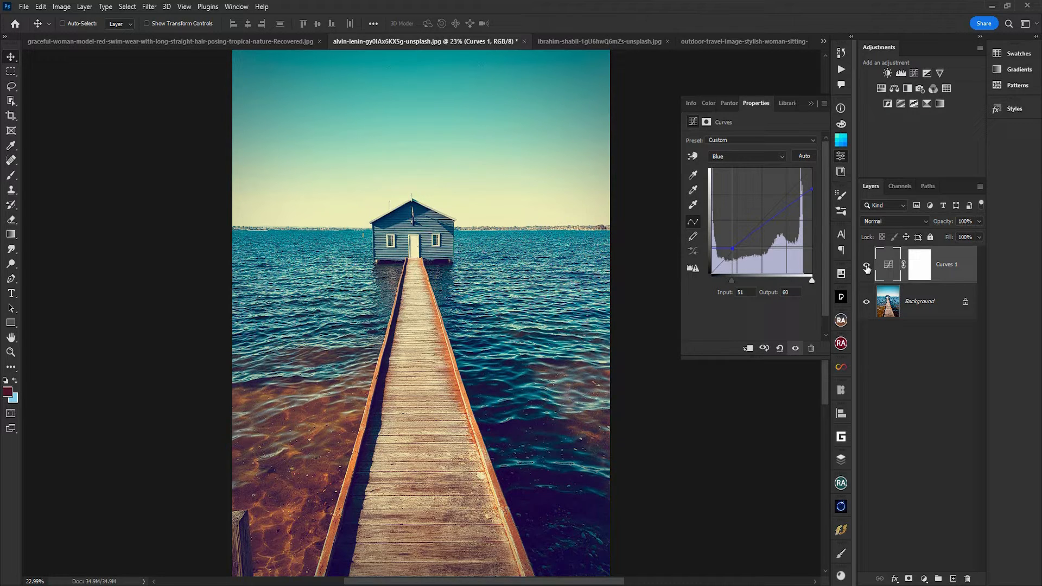
# Compare the pier photo with and without its Curves adjustment
pyautogui.click(866, 266)
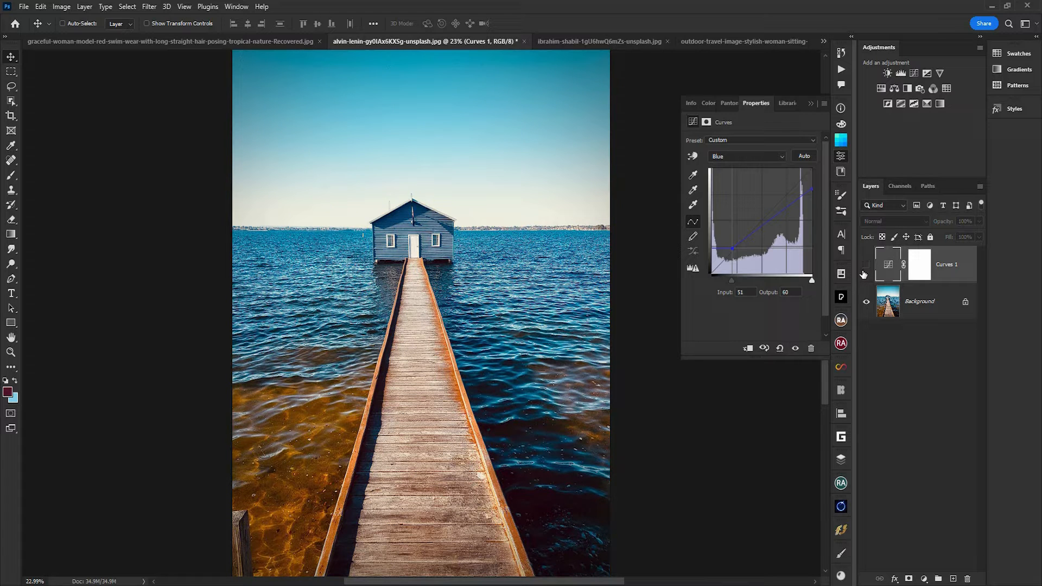
pyautogui.click(865, 266)
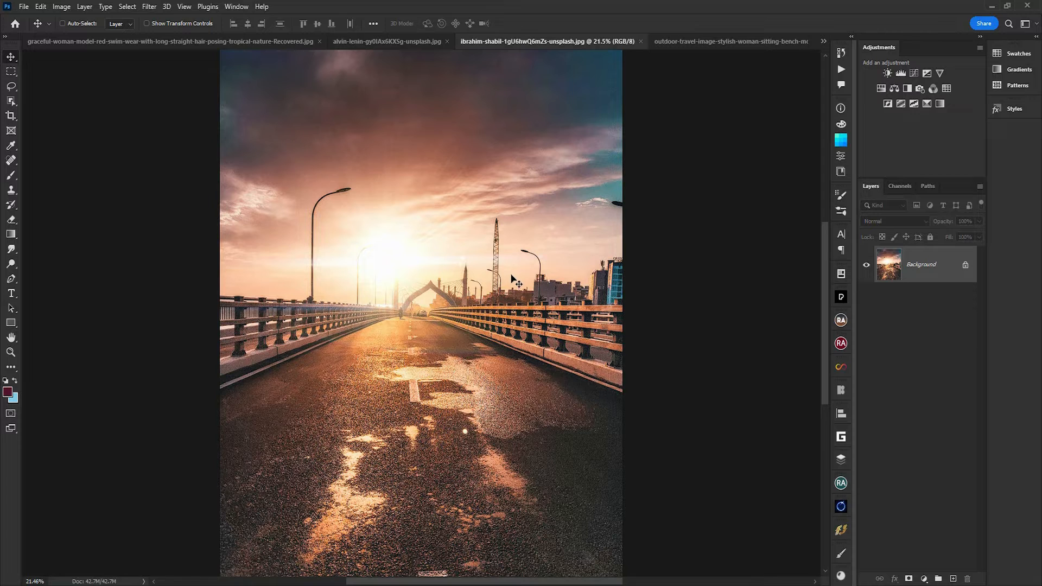
# Add a Curves adjustment layer to the sunset bridge photo
pyautogui.hotkey('ctrl', 'j')
pyautogui.click(915, 73)
pyautogui.click(925, 361)
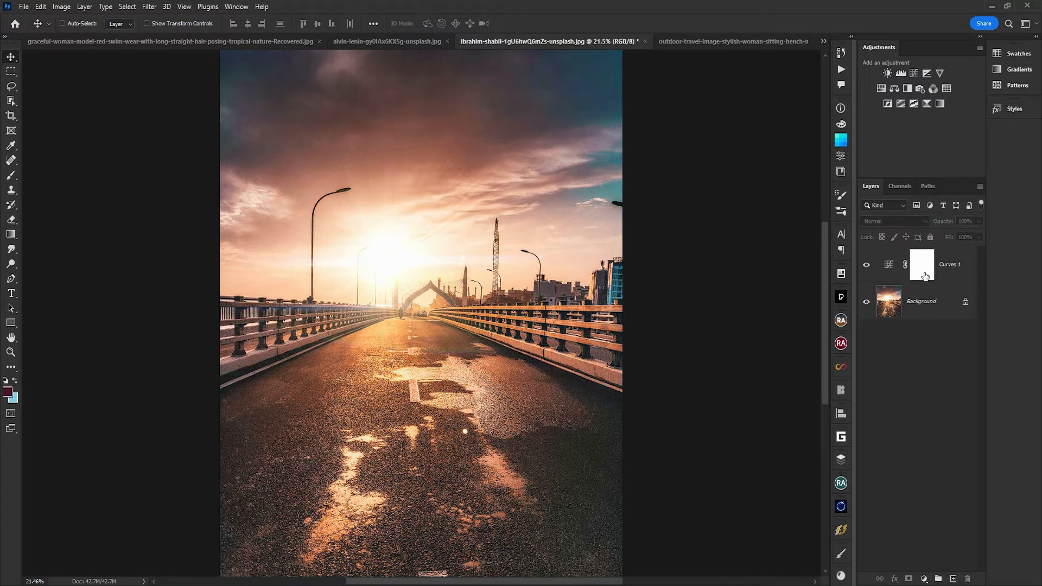
# Fill the sunset bridge Curves layer's mask with Apply Image, using the Merged layer, RGB channel and Multiply blending at 100% opacity
pyautogui.click(924, 276)
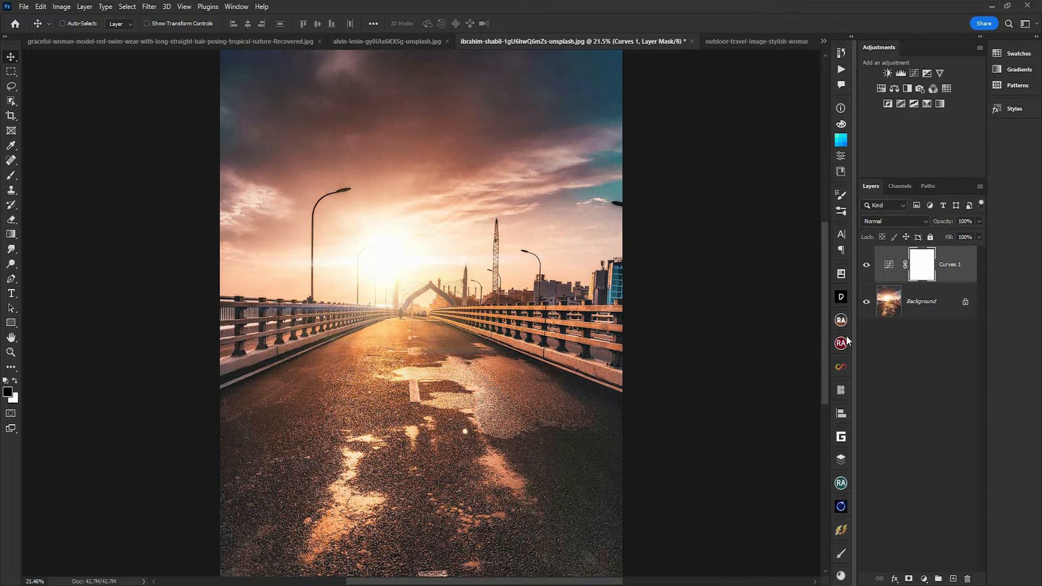
pyautogui.click(64, 7)
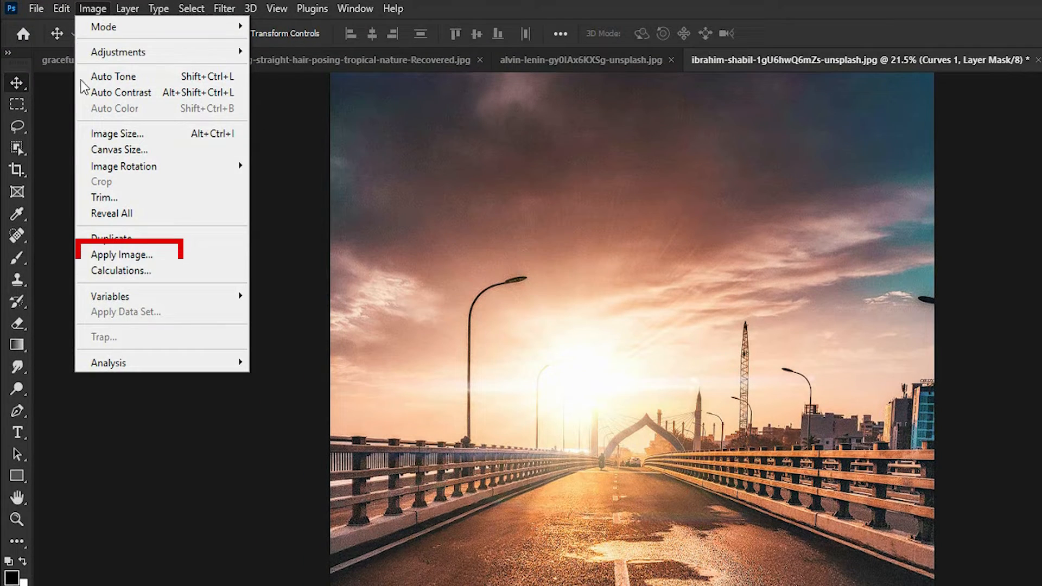
pyautogui.click(121, 255)
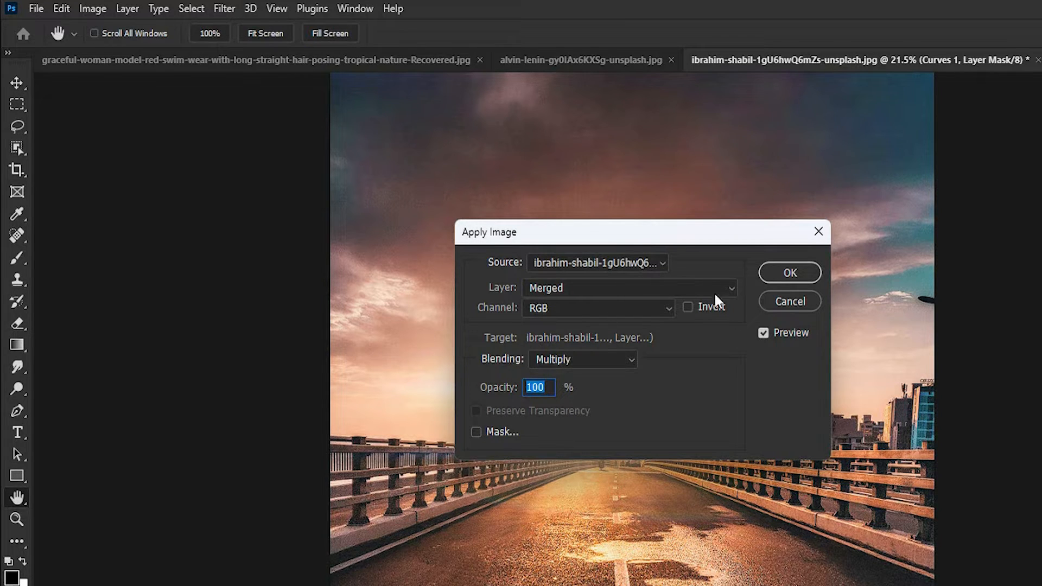
pyautogui.click(790, 272)
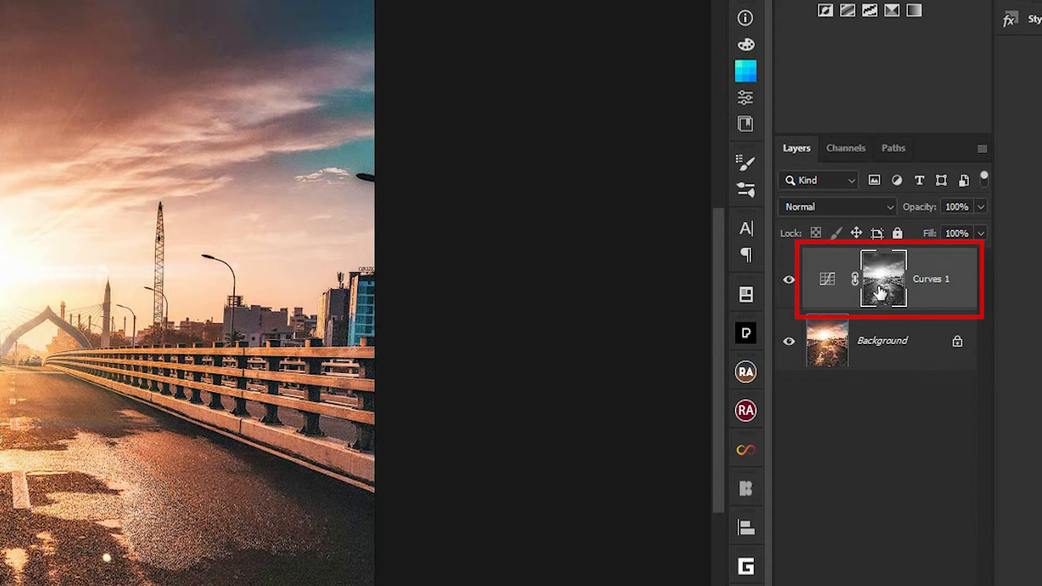
# Display the Curves mask alone and raise its contrast with Curves, lowering the dark tones and placing a point at input 190, output 179
pyautogui.keyDown('alt'); pyautogui.click(880, 292); pyautogui.keyUp('alt')
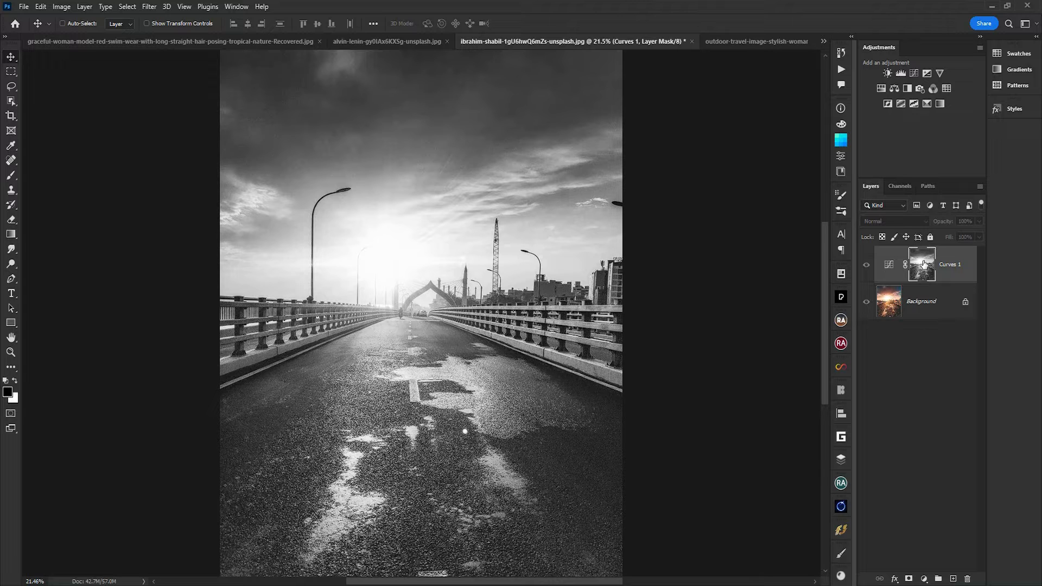
pyautogui.hotkey('ctrl', 'm')
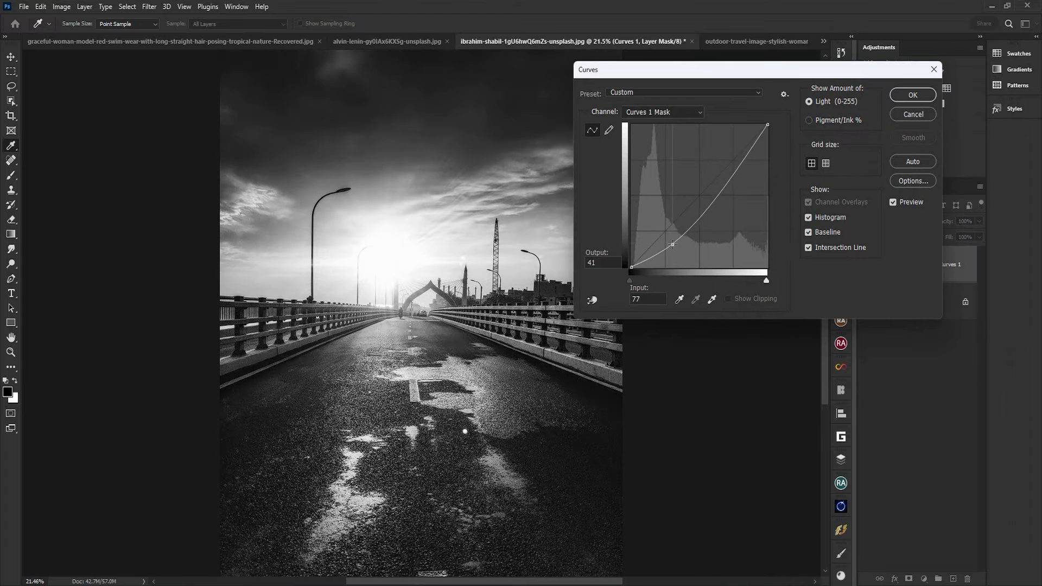
pyautogui.moveTo(673, 243); pyautogui.dragTo(676, 241)
pyautogui.moveTo(733, 172); pyautogui.dragTo(733, 167)
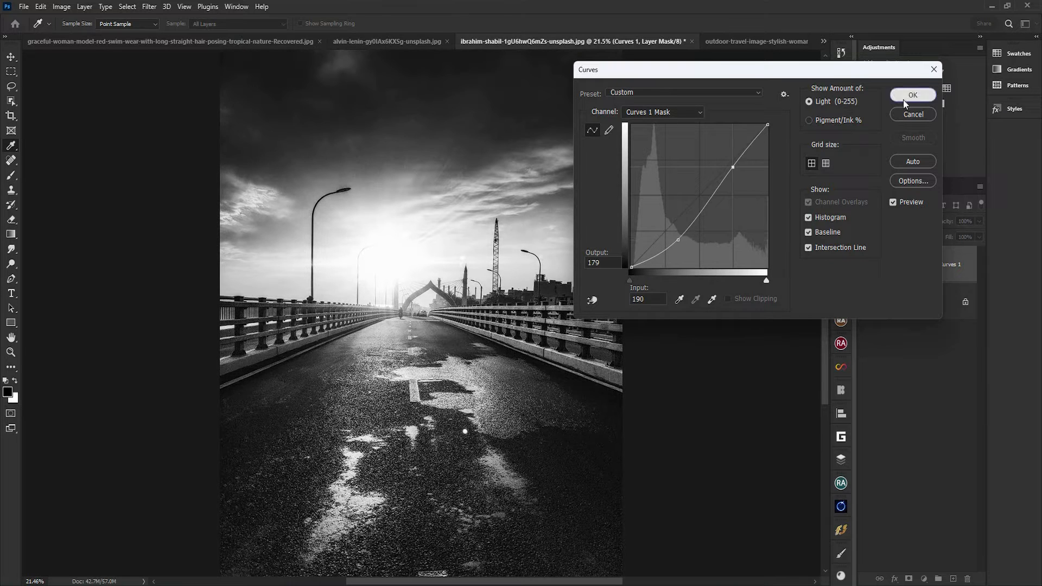
pyautogui.click(905, 100)
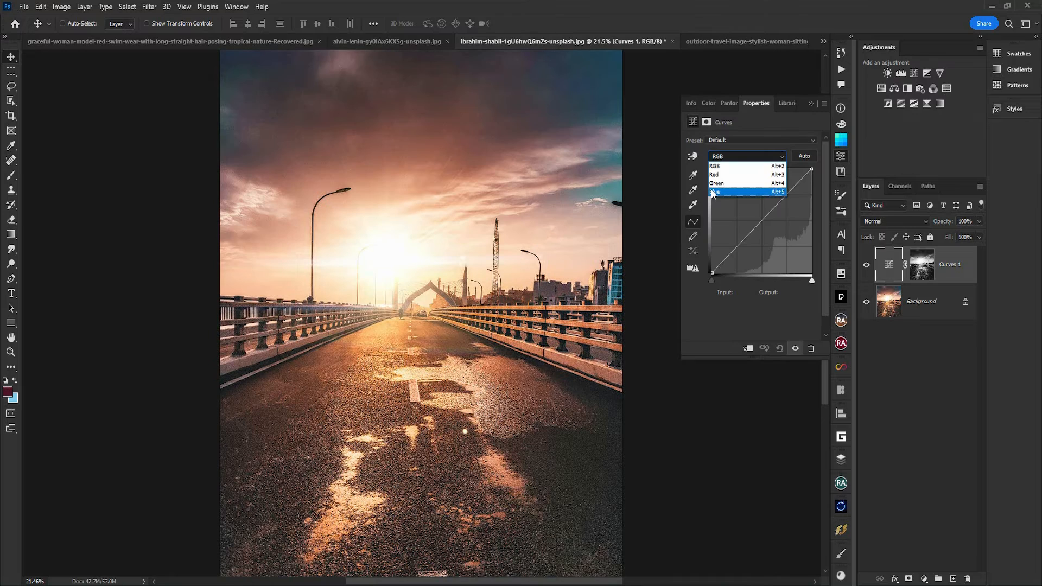
# Warm the highlights in the Curves layer by setting the blue curve to input 148, output 103 and the red curve to input 109, output 135
pyautogui.click(712, 191)
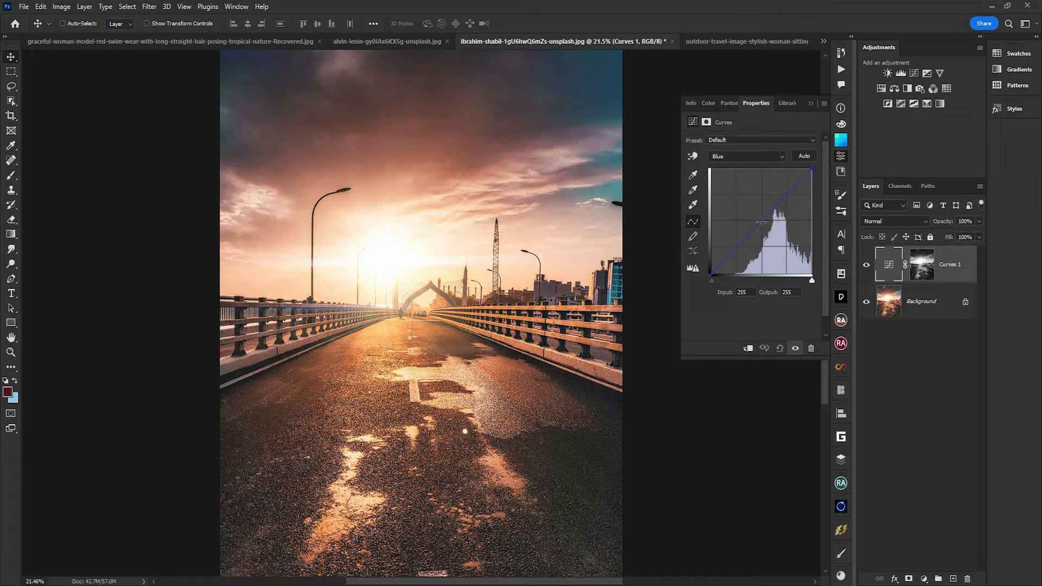
pyautogui.moveTo(764, 220); pyautogui.dragTo(767, 231)
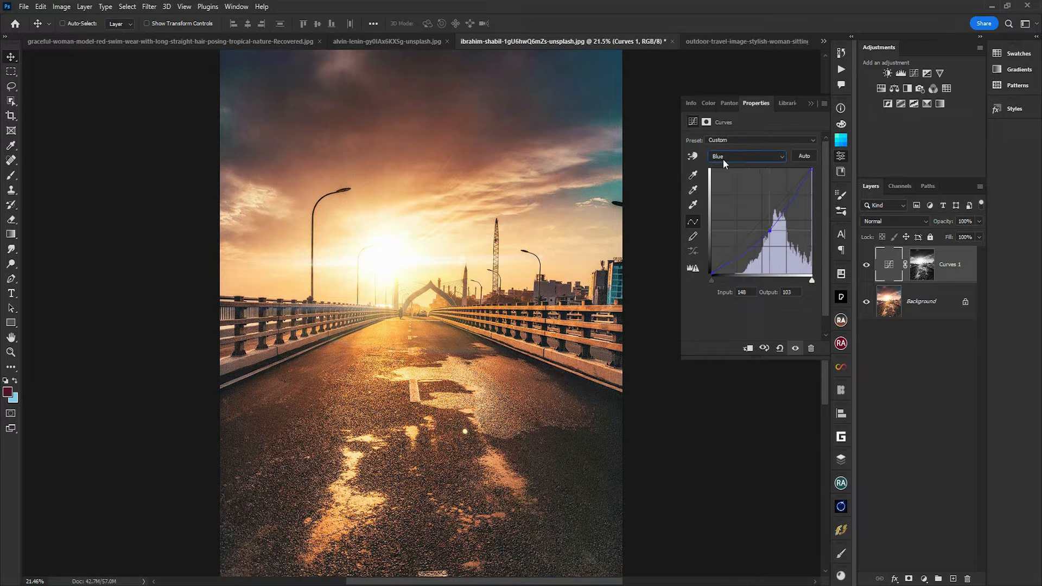
pyautogui.click(723, 159)
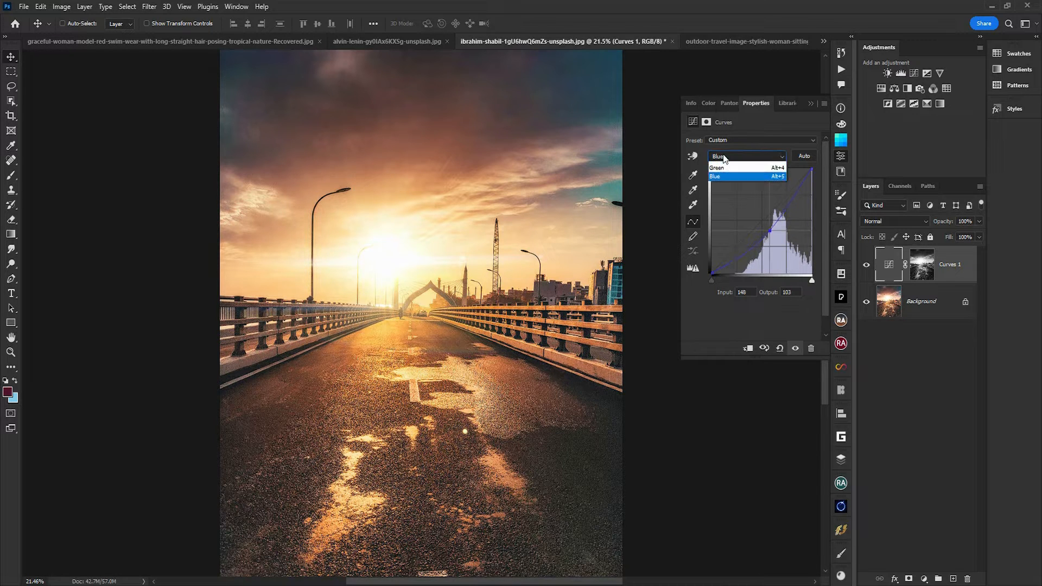
pyautogui.click(730, 177)
pyautogui.moveTo(759, 211); pyautogui.dragTo(755, 218)
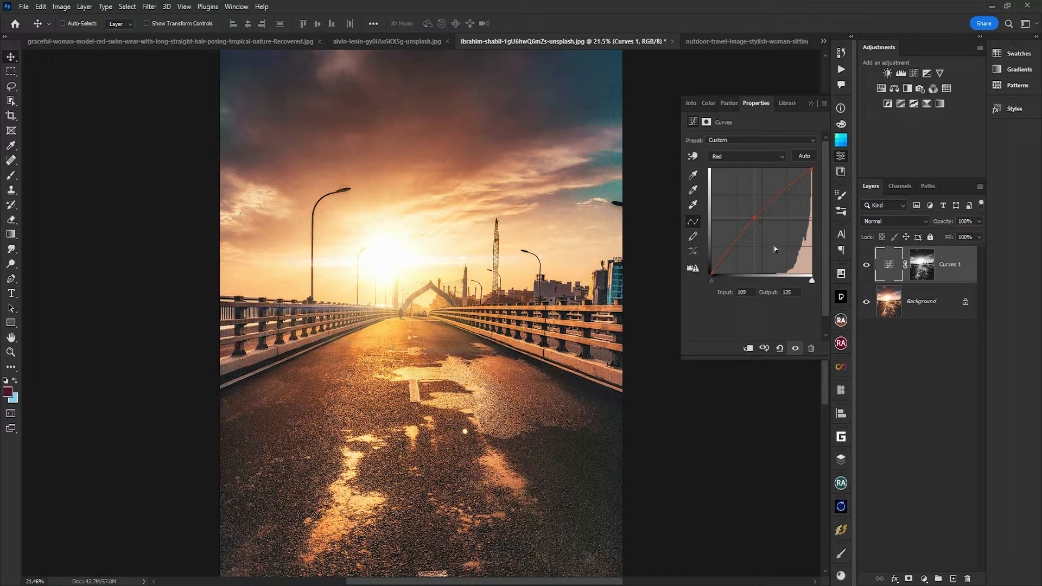
# Duplicate the masked Curves layer and invert the copy's mask to target the shadows
pyautogui.click(922, 264)
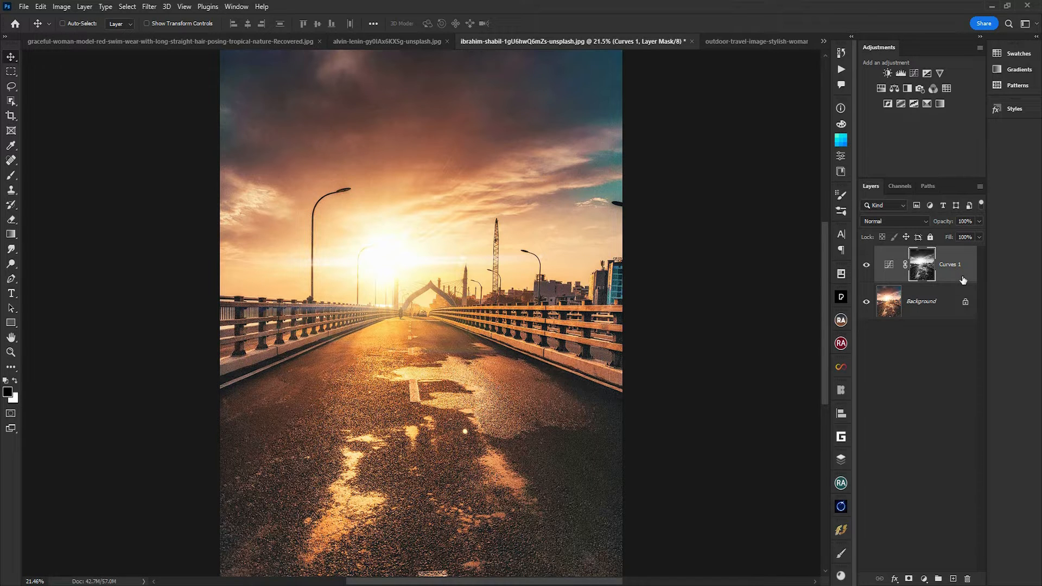
pyautogui.press('ctrl')
pyautogui.hotkey('ctrl', 'j')
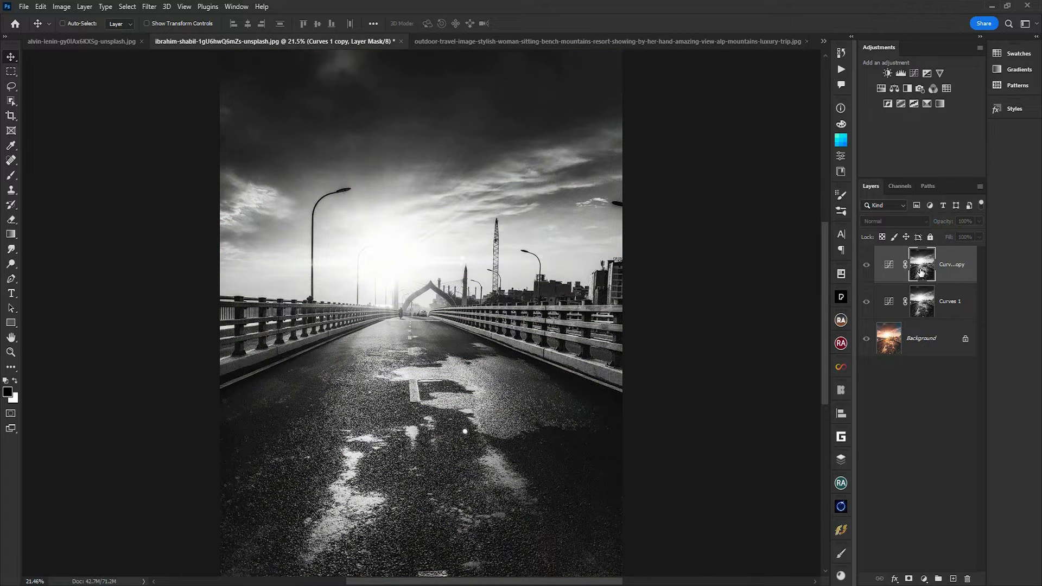
pyautogui.press('ctrl')
pyautogui.hotkey('ctrl', 'i')
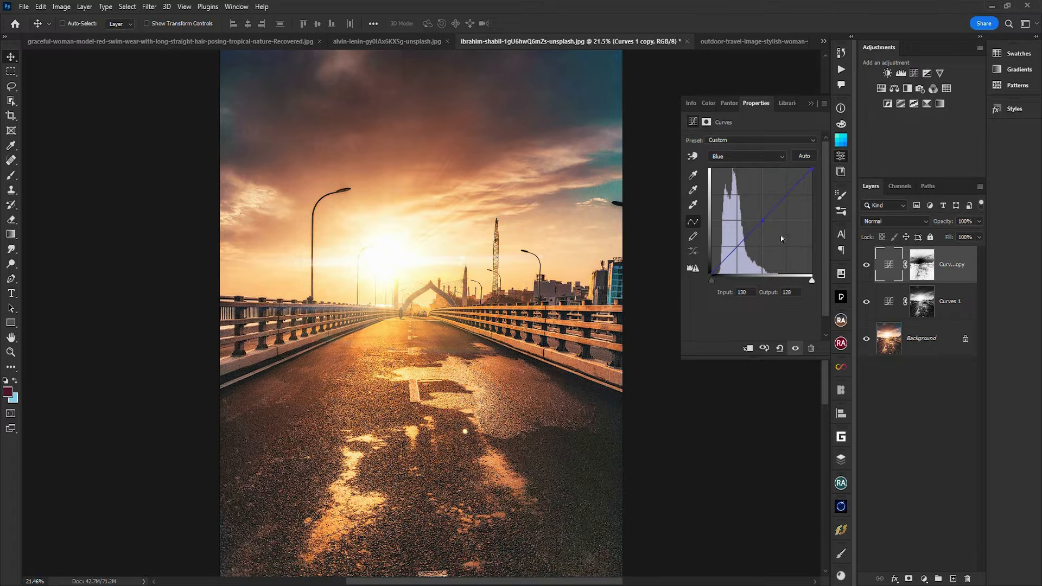
# In the copied Curves layer, raise the blue curve's midtones and set the red curve to input 120, output 135
pyautogui.moveTo(762, 221)
pyautogui.mouseDown()
pyautogui.moveTo(756, 207)
pyautogui.moveTo(747, 212)
pyautogui.moveTo(758, 214)
pyautogui.mouseUp()
pyautogui.click(746, 156)
pyautogui.click(717, 180)
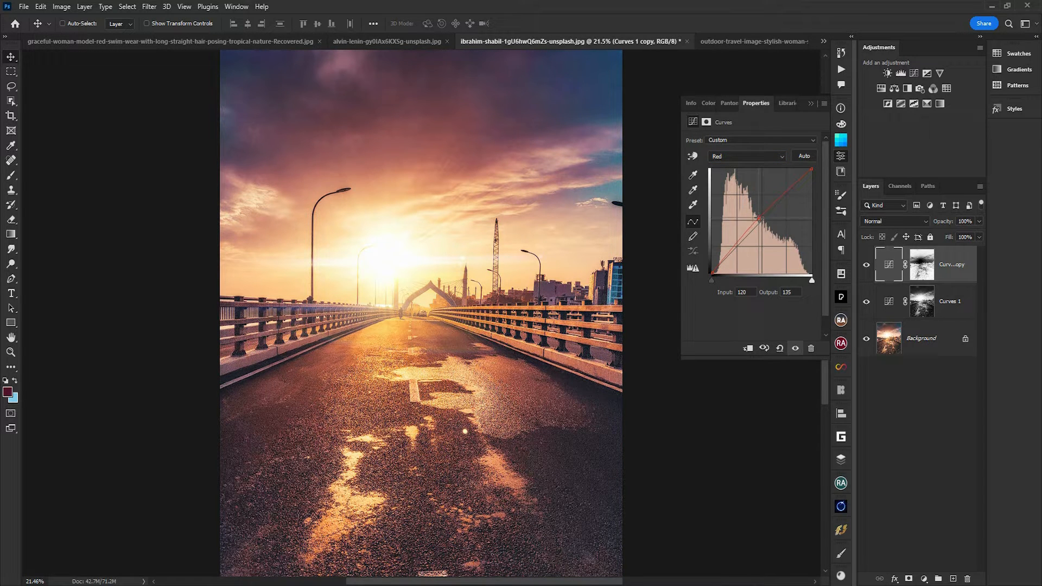
# Group the two Curves layers and compare the sunset bridge photo with and without the group
pyautogui.keyDown('shift'); pyautogui.click(947, 301); pyautogui.keyUp('shift')
pyautogui.hotkey('ctrl', 'g')
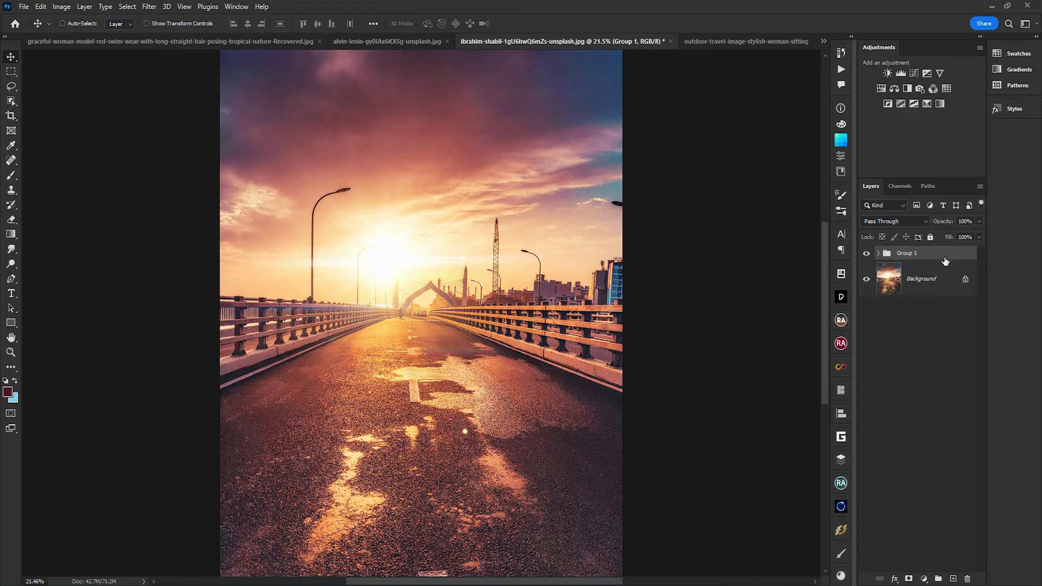
pyautogui.click(866, 253)
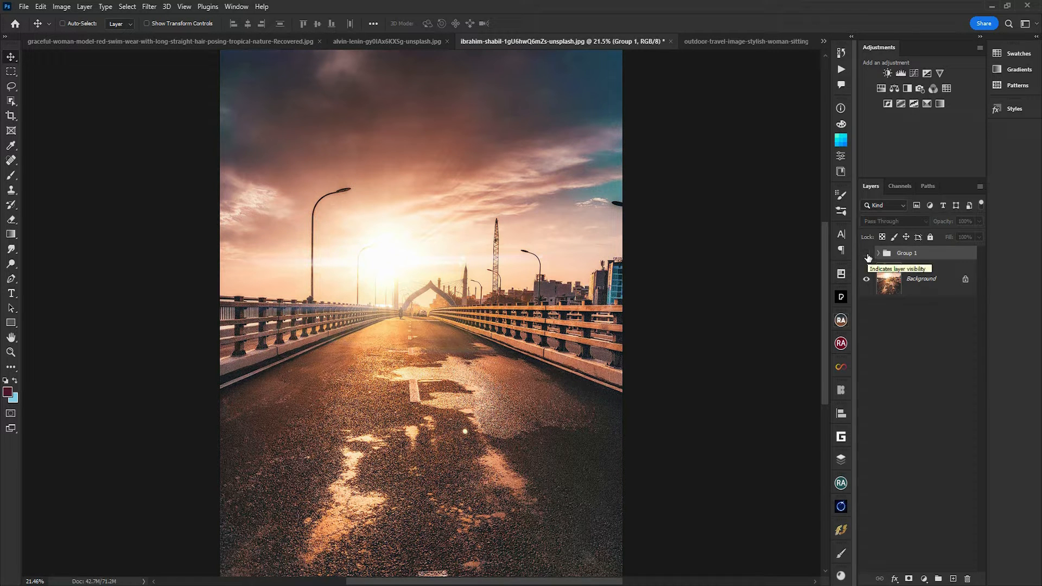
pyautogui.click(867, 256)
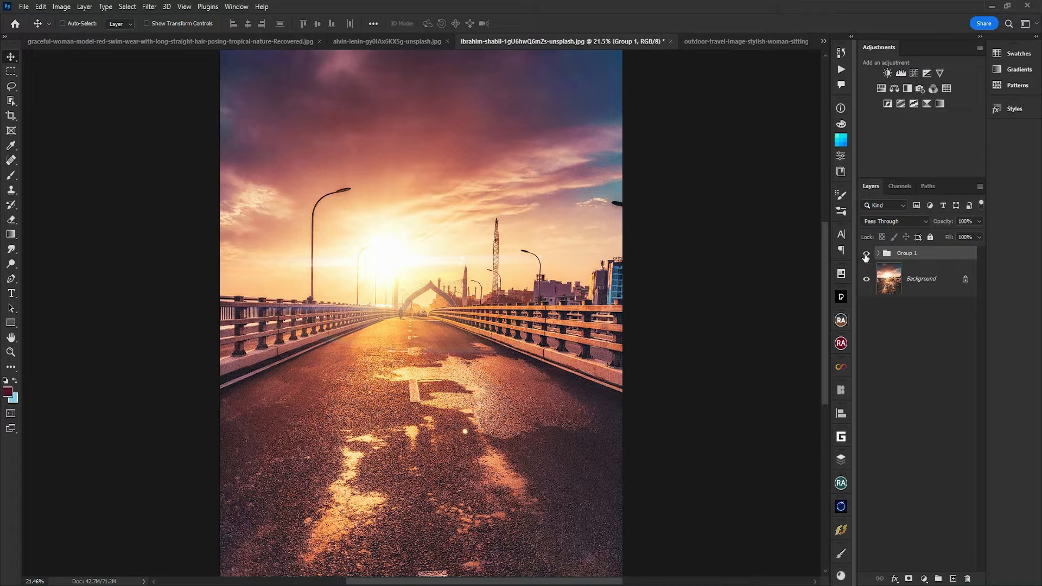
# Set the Curves group's opacity to 75%
pyautogui.click(972, 221)
pyautogui.write('75')
pyautogui.click(920, 349)
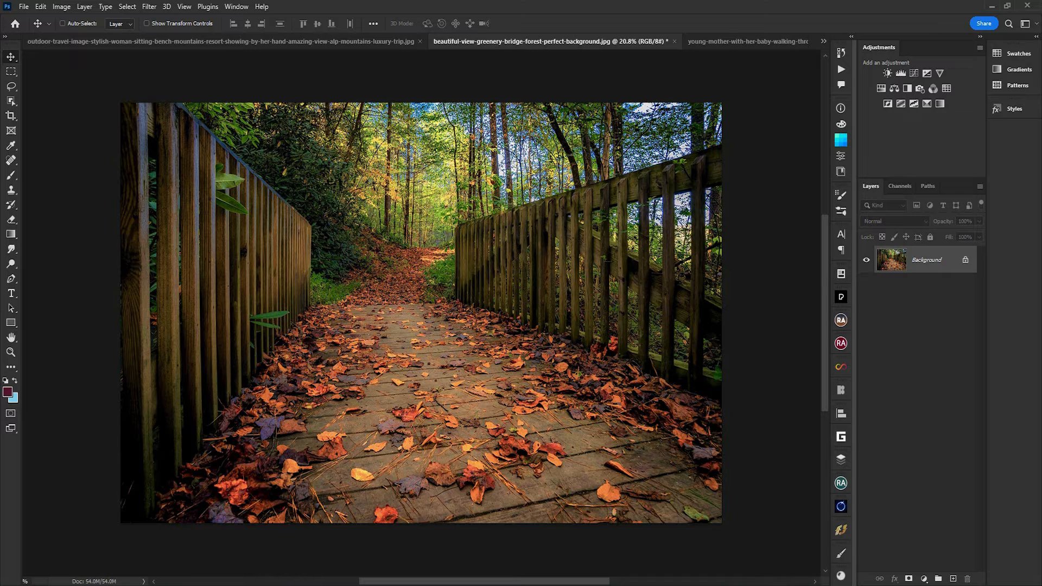
# Load the forest bridge photo's red channel as a selection, restore the full-colour view, and add a Curves layer masked by that selection
pyautogui.click(900, 188)
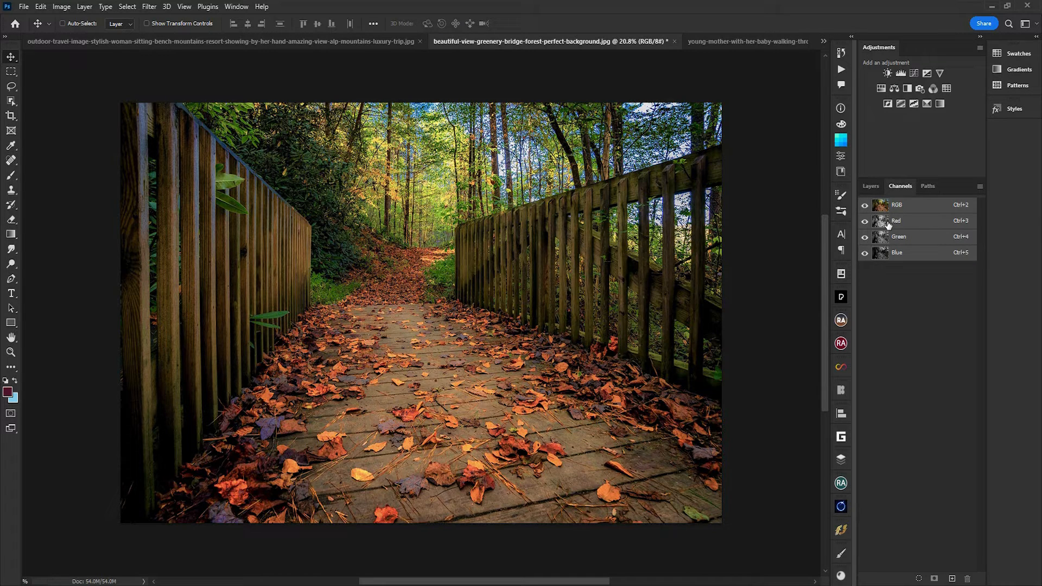
pyautogui.click(888, 223)
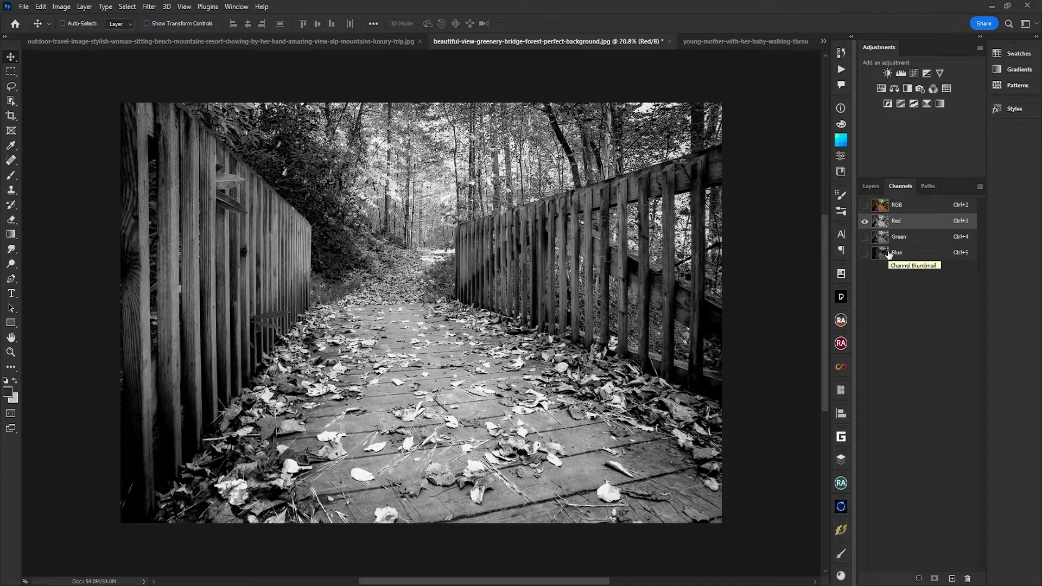
pyautogui.keyDown('ctrl'); pyautogui.click(881, 223); pyautogui.keyUp('ctrl')
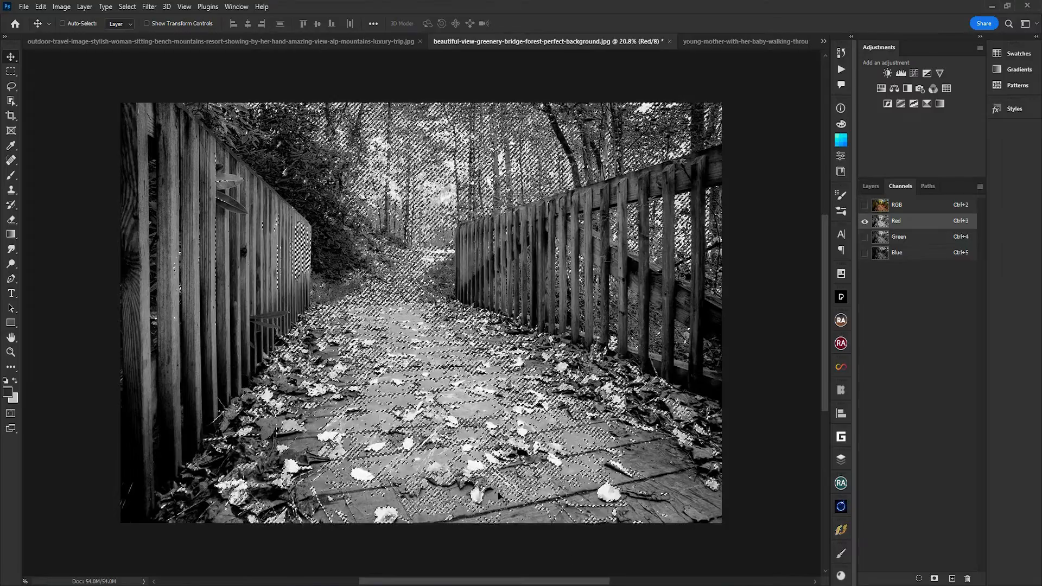
pyautogui.click(866, 207)
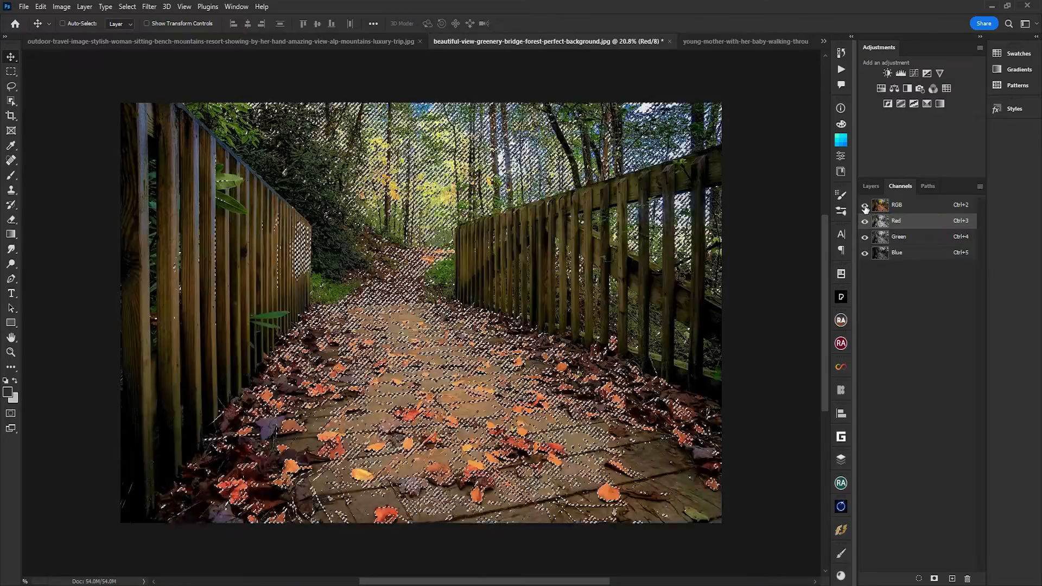
pyautogui.click(871, 186)
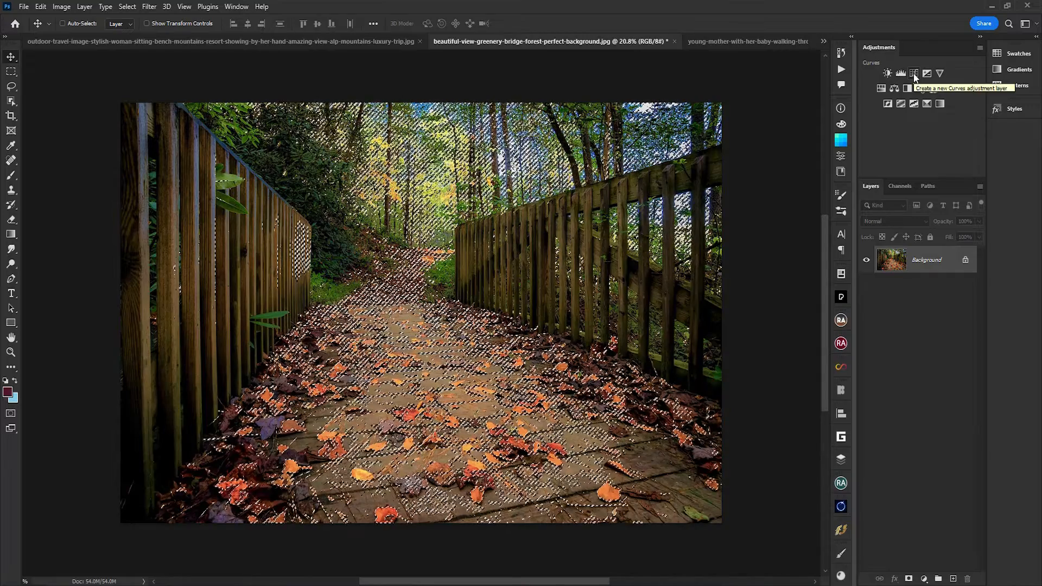
pyautogui.click(914, 73)
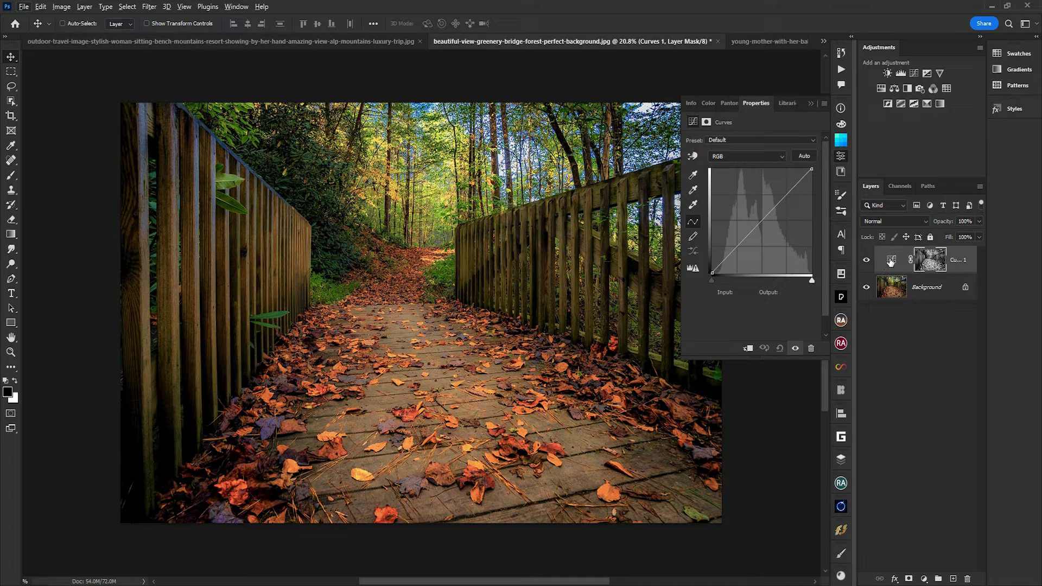
# Display the Curves layer's mask and paint black over the background trees at 50% and 20% brush opacity, returning to the photo view
pyautogui.keyDown('alt'); pyautogui.click(930, 263); pyautogui.keyUp('alt')
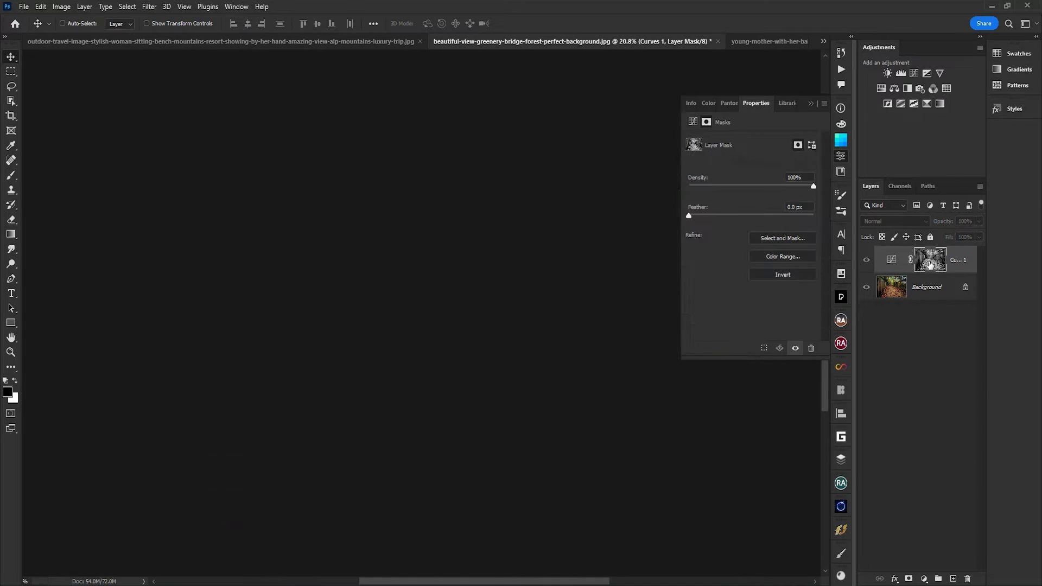
pyautogui.click(841, 156)
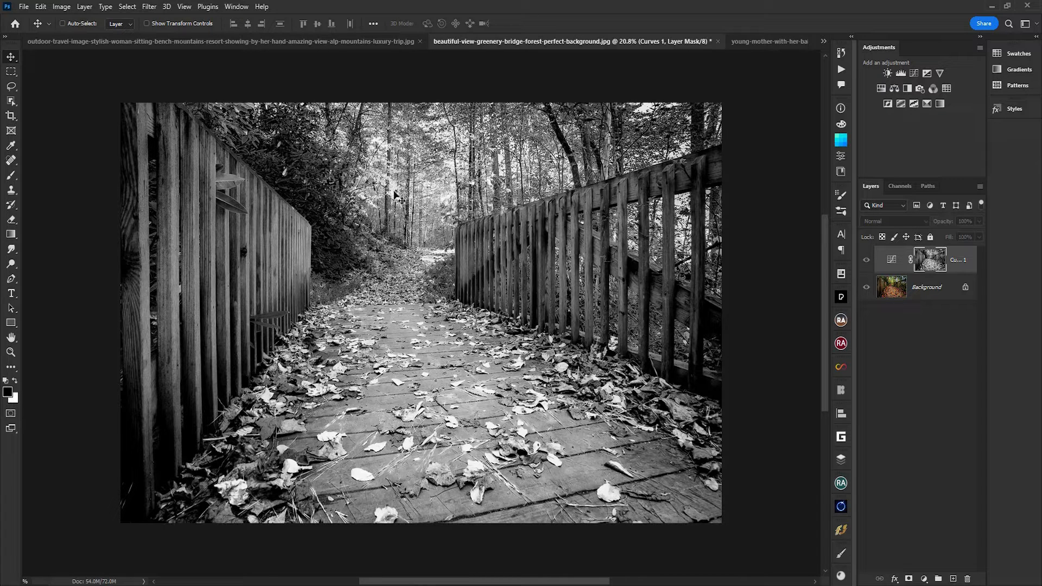
pyautogui.press('b')
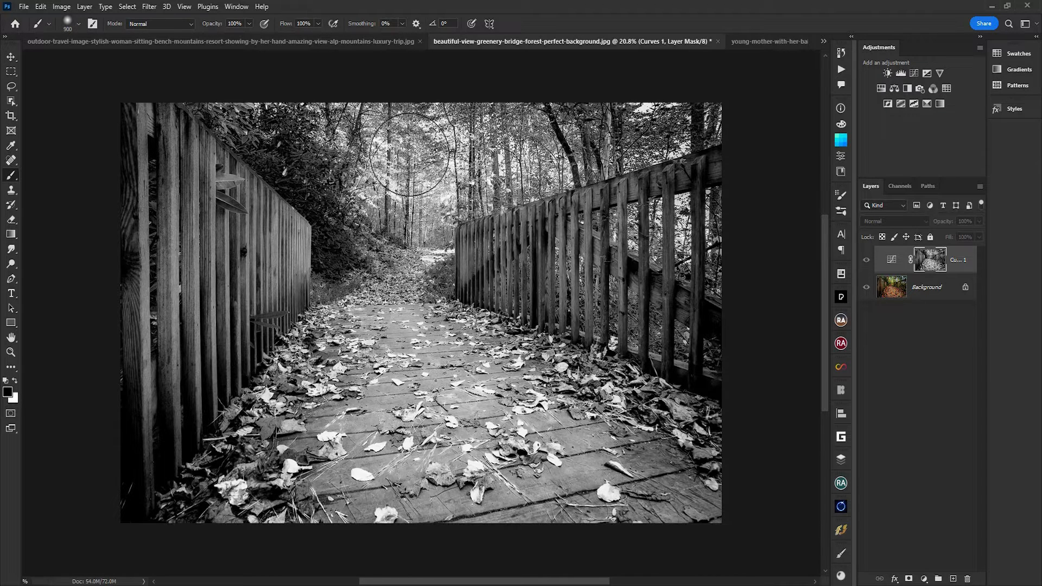
pyautogui.press('5')
pyautogui.moveTo(408, 150)
pyautogui.mouseDown()
pyautogui.moveTo(410, 214)
pyautogui.moveTo(628, 118)
pyautogui.moveTo(411, 189)
pyautogui.moveTo(612, 164)
pyautogui.mouseUp()
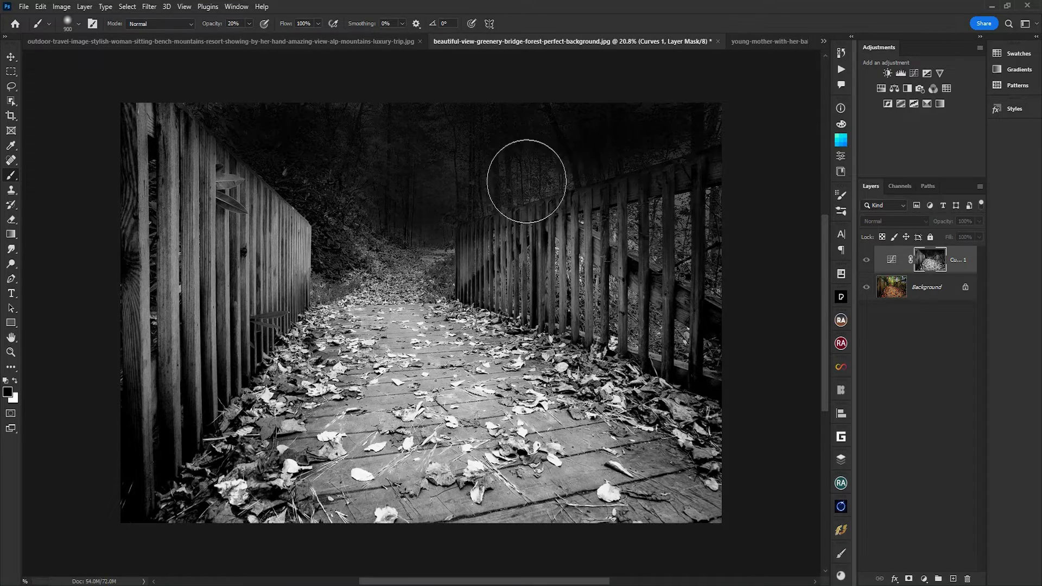
pyautogui.press('2')
pyautogui.keyDown('alt'); pyautogui.click(930, 261); pyautogui.keyUp('alt')
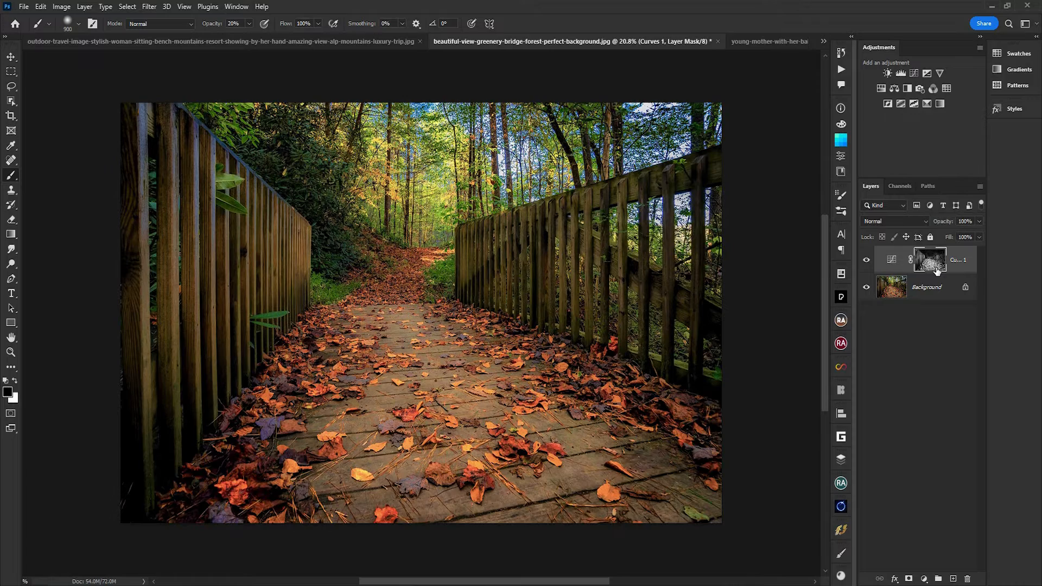
# Brighten the walkway by setting the RGB curve to input 97, output 159, and compare the photo with and without the Curves layer
pyautogui.doubleClick(892, 260)
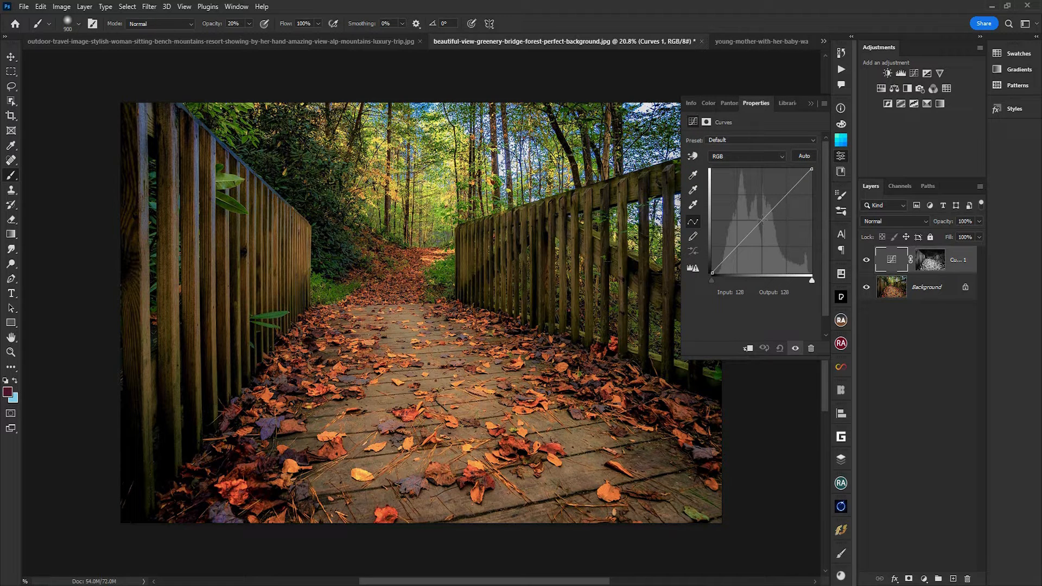
pyautogui.moveTo(763, 218)
pyautogui.mouseDown()
pyautogui.moveTo(754, 200)
pyautogui.moveTo(734, 196)
pyautogui.moveTo(758, 214)
pyautogui.moveTo(750, 207)
pyautogui.mouseUp()
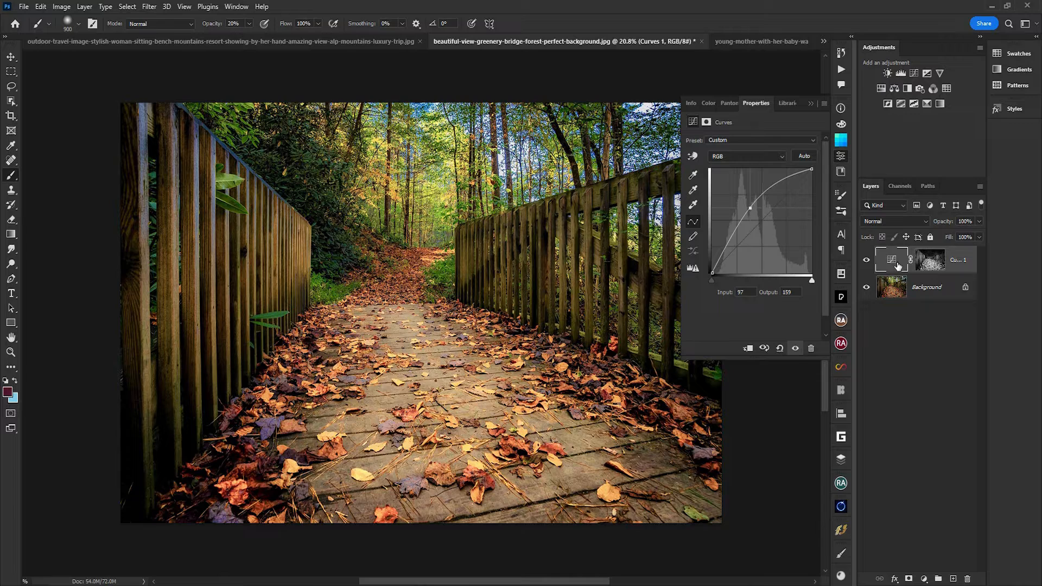
pyautogui.click(866, 260)
pyautogui.click(867, 261)
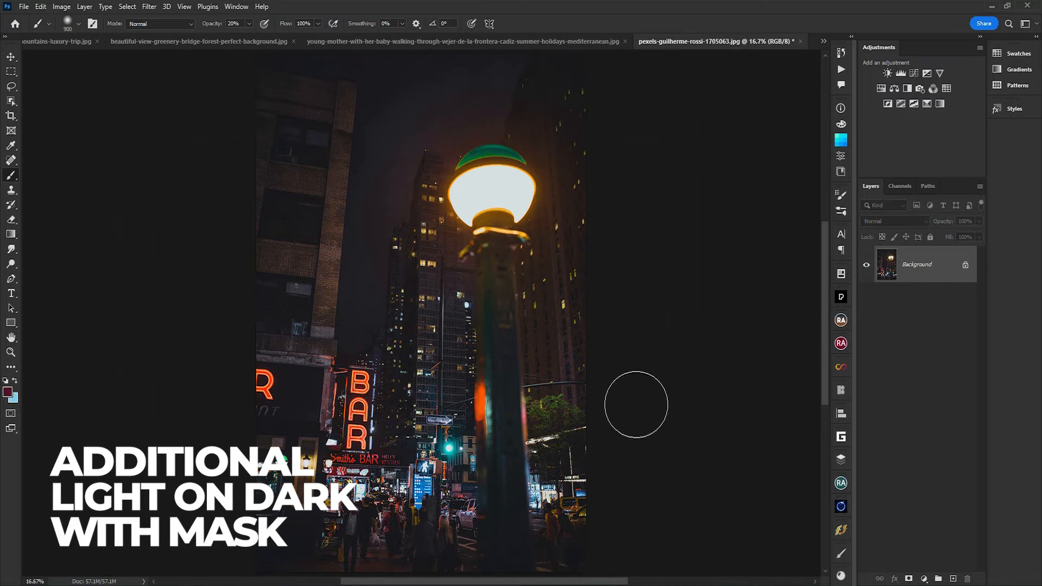
pyautogui.moveTo(628, 375); pyautogui.dragTo(642, 368)
pyautogui.hotkey('ctrl', '0')
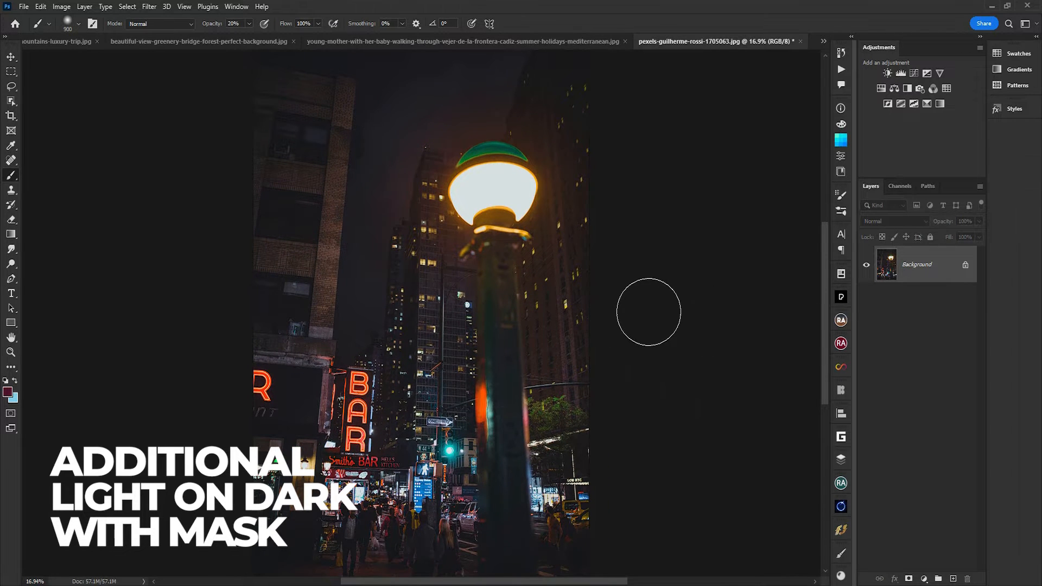
# Add a Curves layer to the street-lamp photo, masked by its red channel selection, and raise the RGB curve to input 114, output 156
pyautogui.click(914, 73)
pyautogui.click(891, 190)
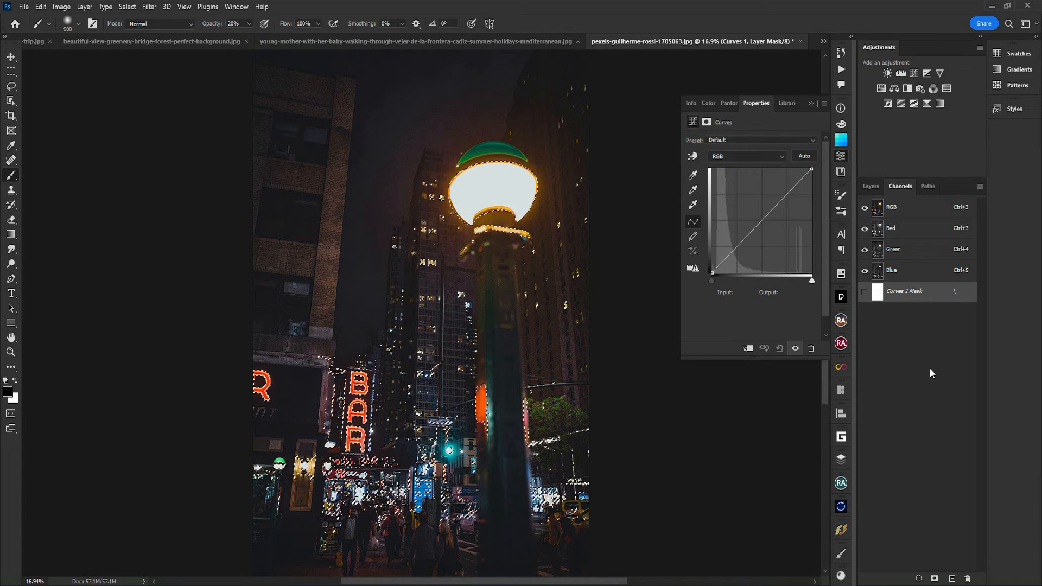
pyautogui.keyDown('ctrl'); pyautogui.click(878, 231); pyautogui.keyUp('ctrl')
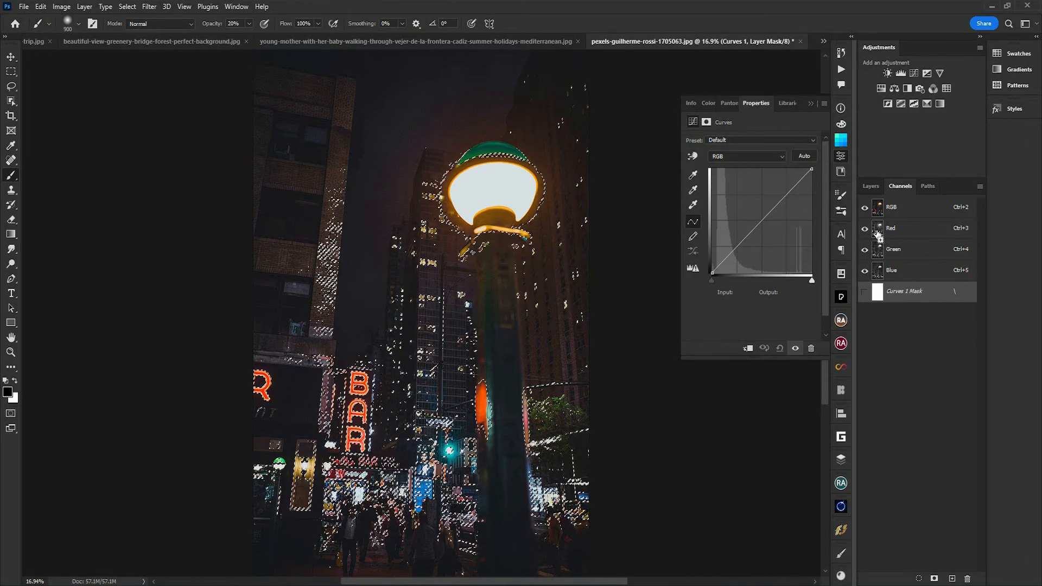
pyautogui.click(905, 211)
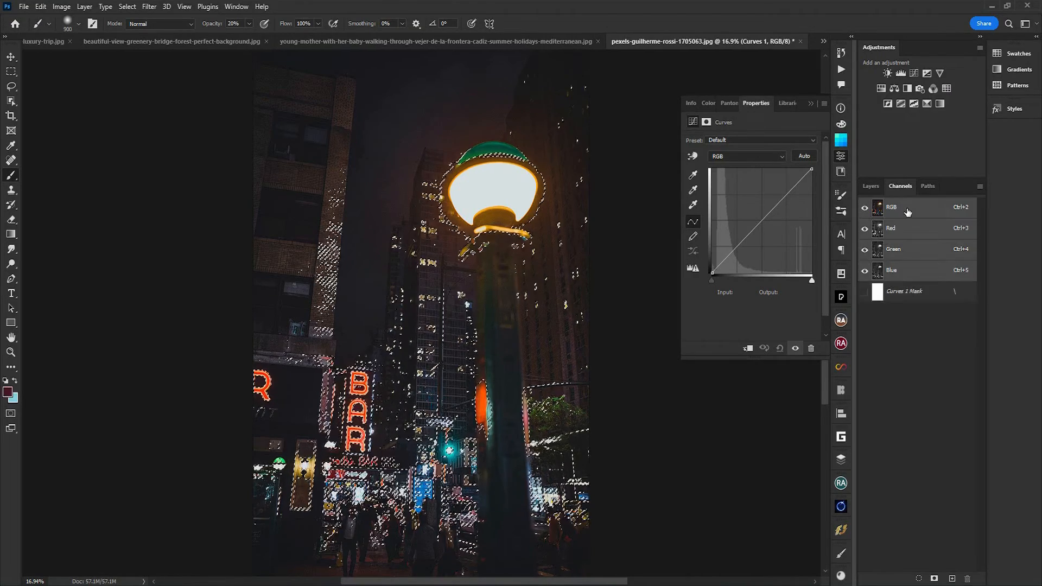
pyautogui.click(871, 187)
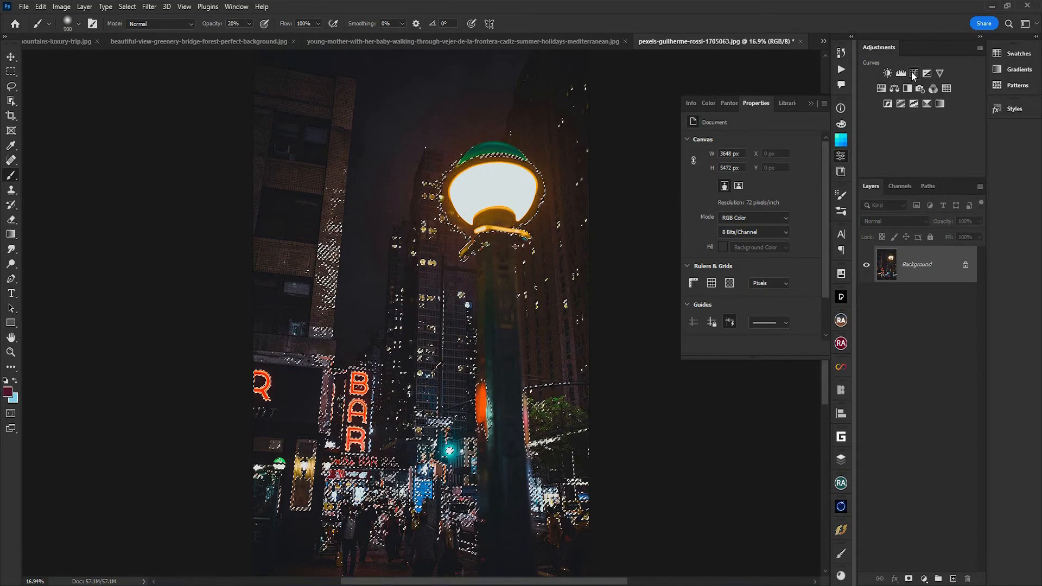
pyautogui.click(914, 74)
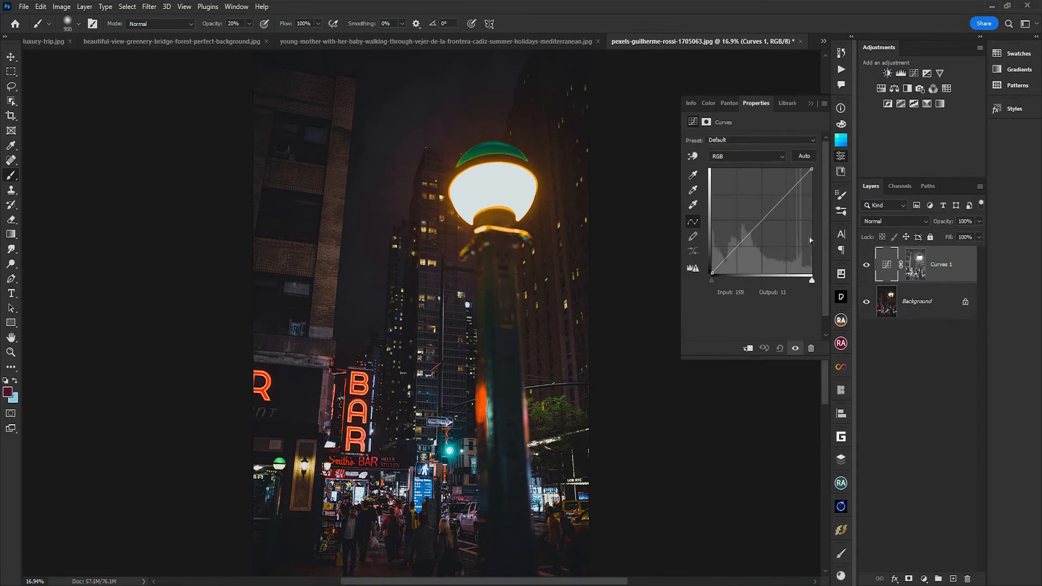
pyautogui.moveTo(759, 215); pyautogui.dragTo(756, 209)
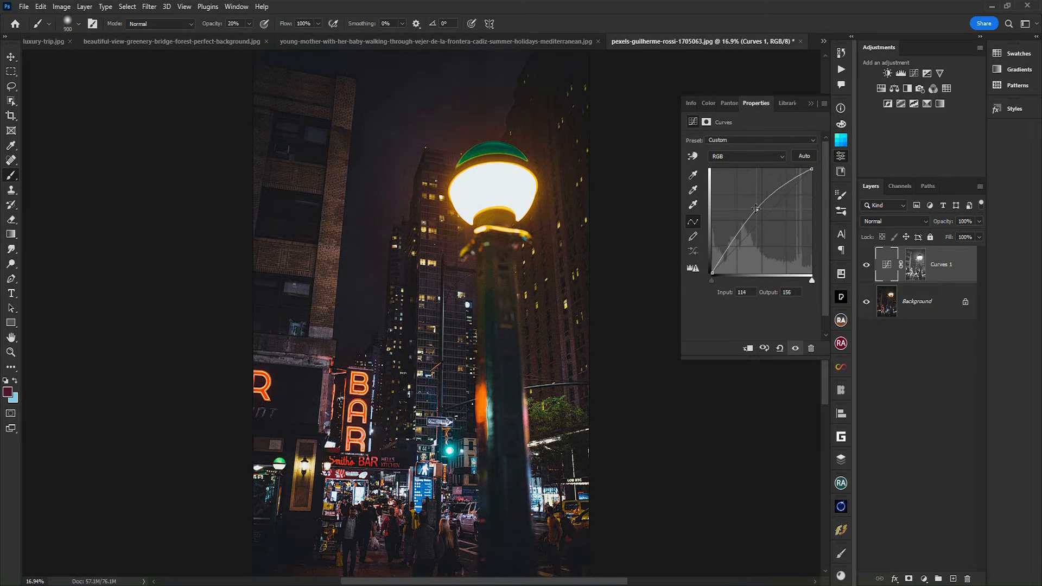
# Duplicate the Curves layer, invert the copy's mask, and set the copy's RGB curve to input 102, output 153
pyautogui.click(961, 278)
pyautogui.hotkey('ctrl', 'j')
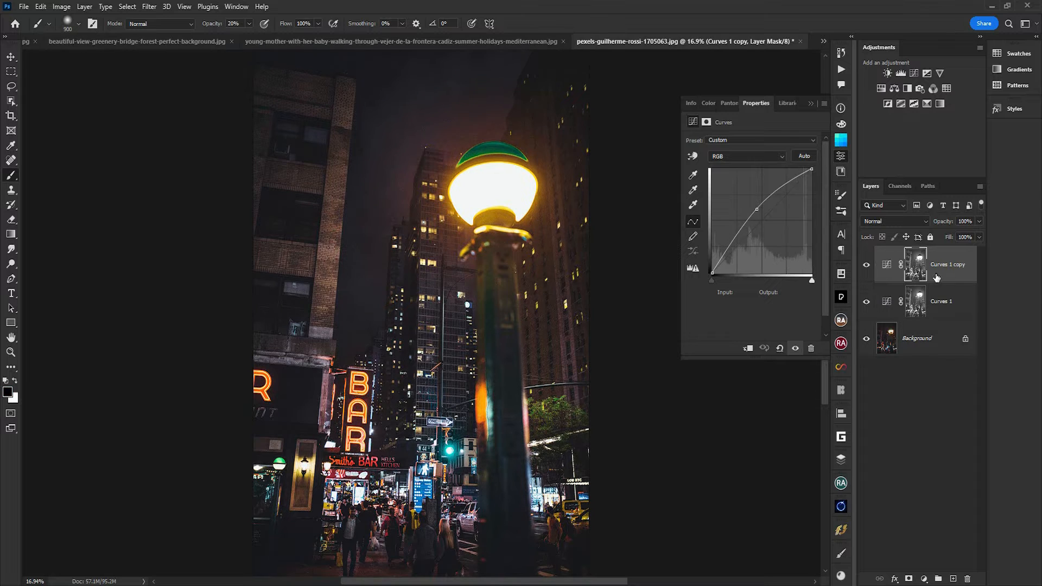
pyautogui.click(913, 260)
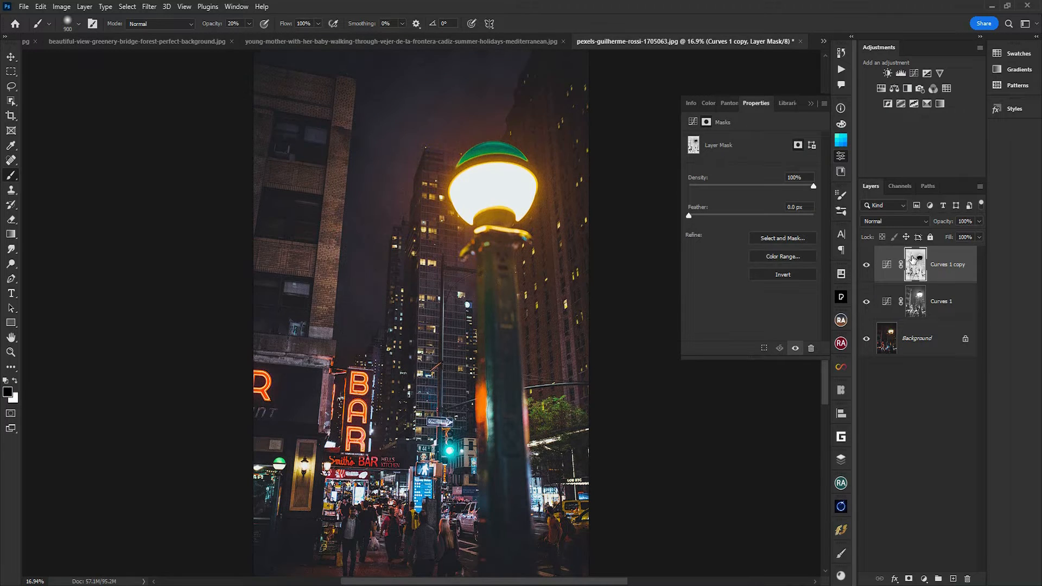
pyautogui.hotkey('ctrl', 'i')
pyautogui.click(887, 264)
pyautogui.moveTo(762, 220)
pyautogui.mouseDown()
pyautogui.moveTo(753, 232)
pyautogui.moveTo(752, 211)
pyautogui.mouseUp()
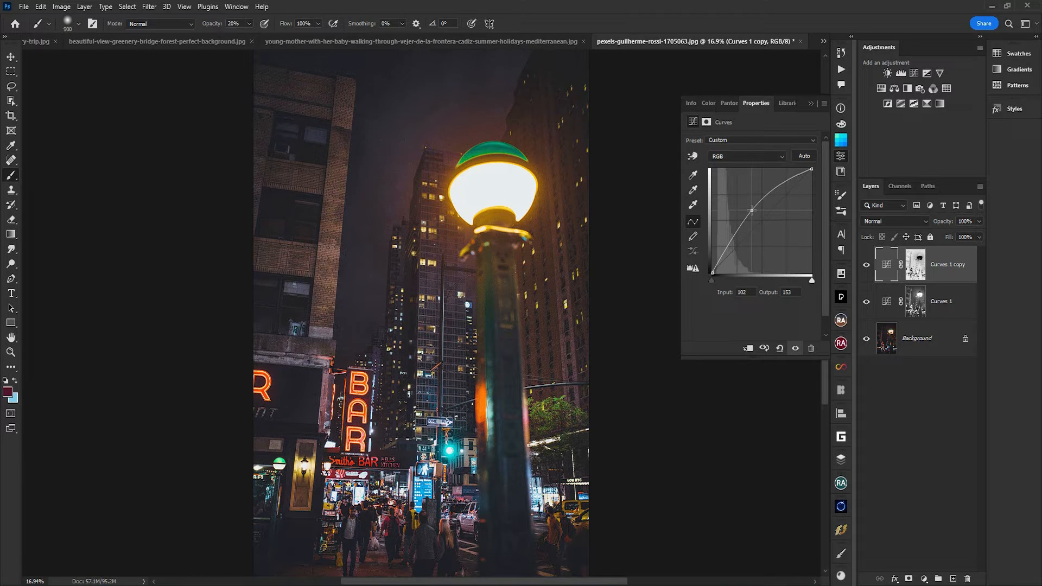
# Raise the copied Curves layer's red curve slightly and set its blue curve to input 121, output 138
pyautogui.hotkey('alt', '3')
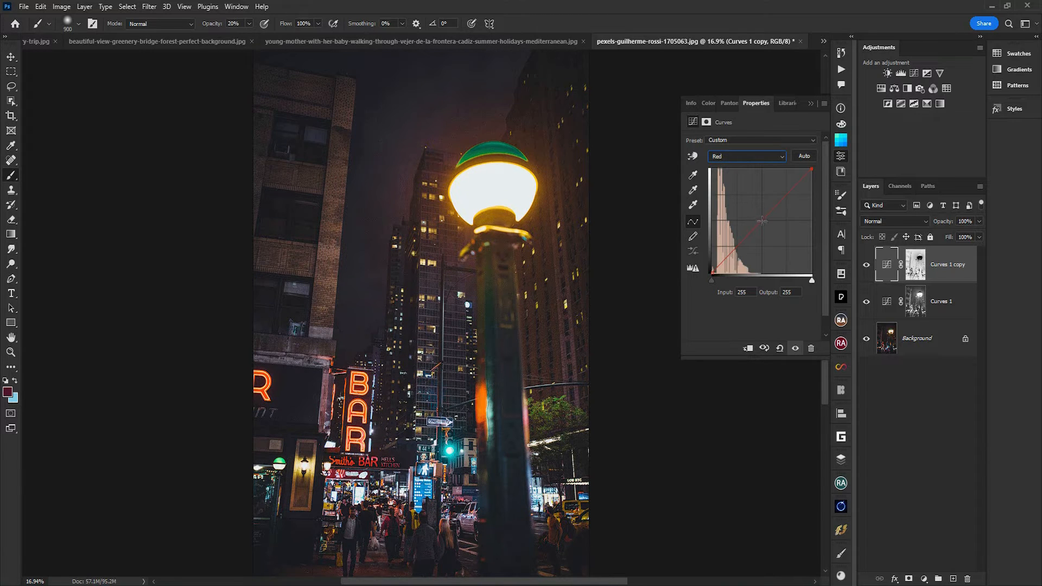
pyautogui.moveTo(763, 220); pyautogui.dragTo(761, 217)
pyautogui.click(739, 156)
pyautogui.click(723, 192)
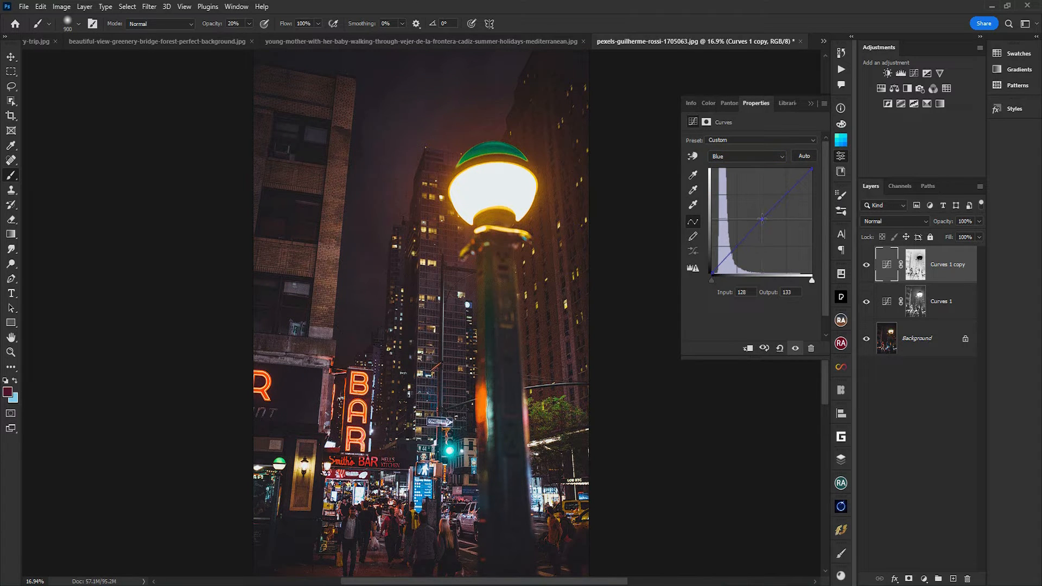
pyautogui.moveTo(762, 218); pyautogui.dragTo(760, 217)
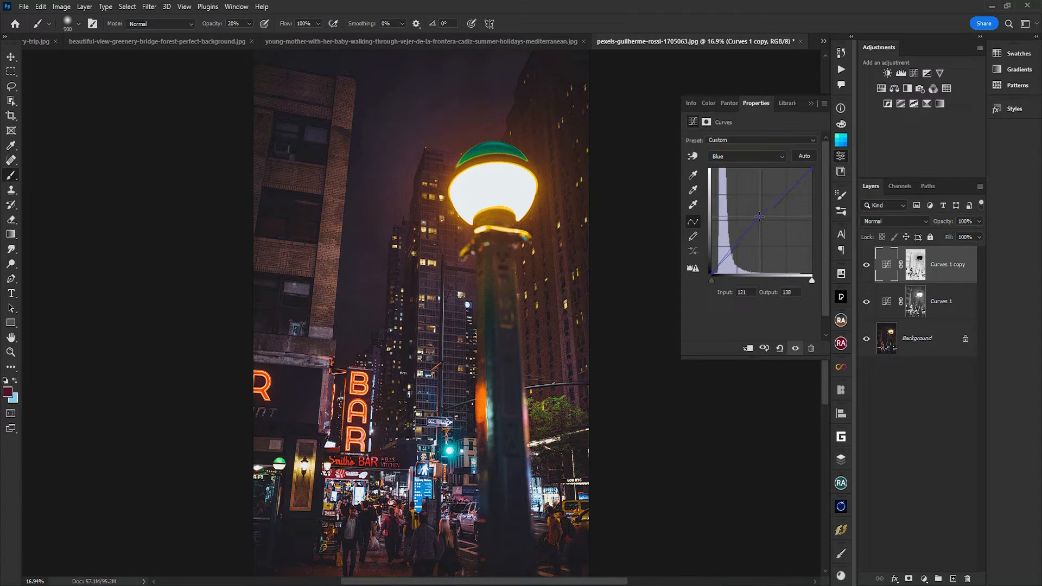
# Group the two Curves layers and compare the street-lamp photo with and without the group
pyautogui.click(913, 388)
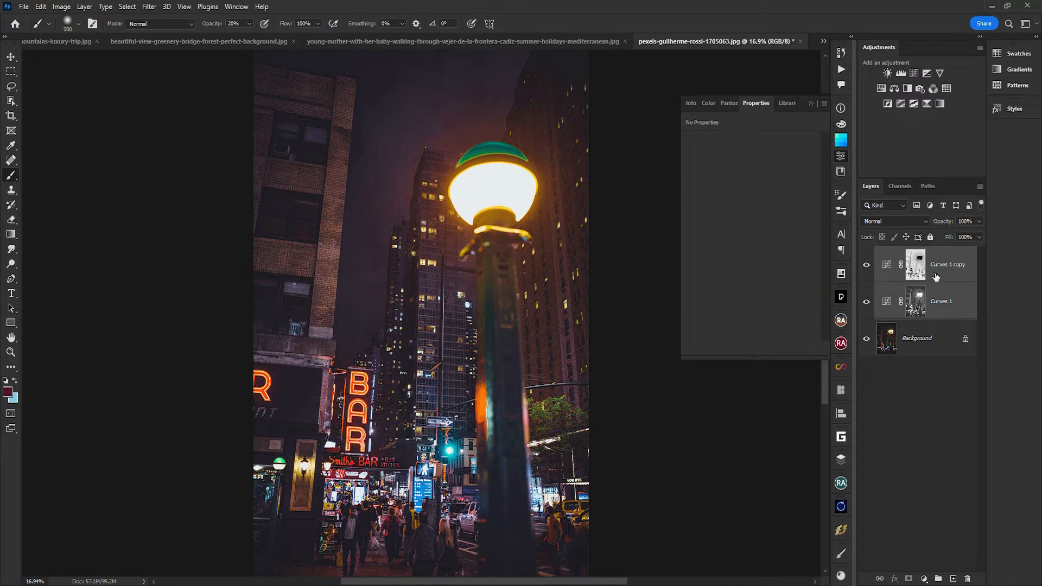
pyautogui.hotkey('ctrl', 'g')
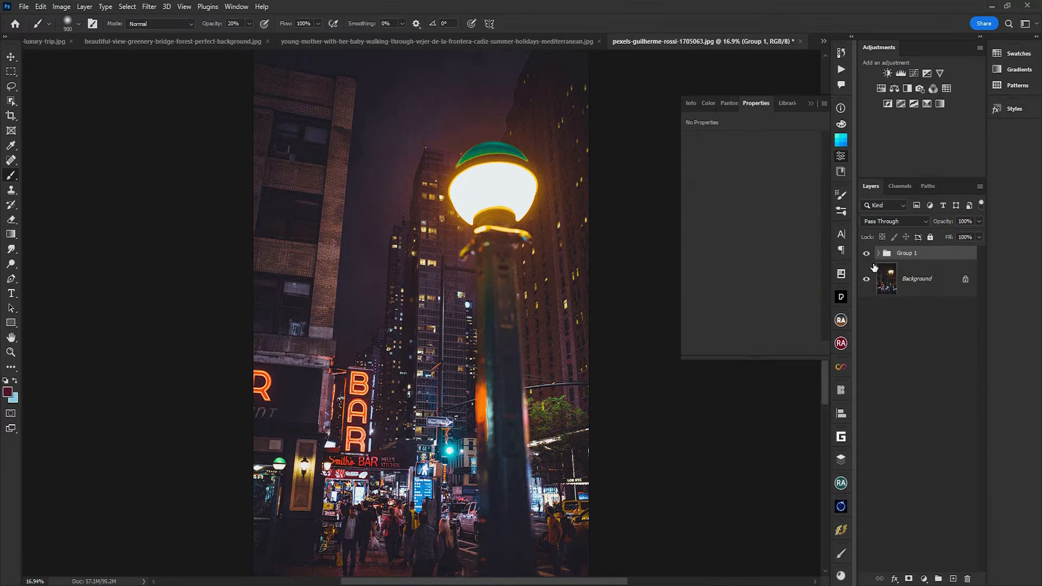
pyautogui.click(867, 255)
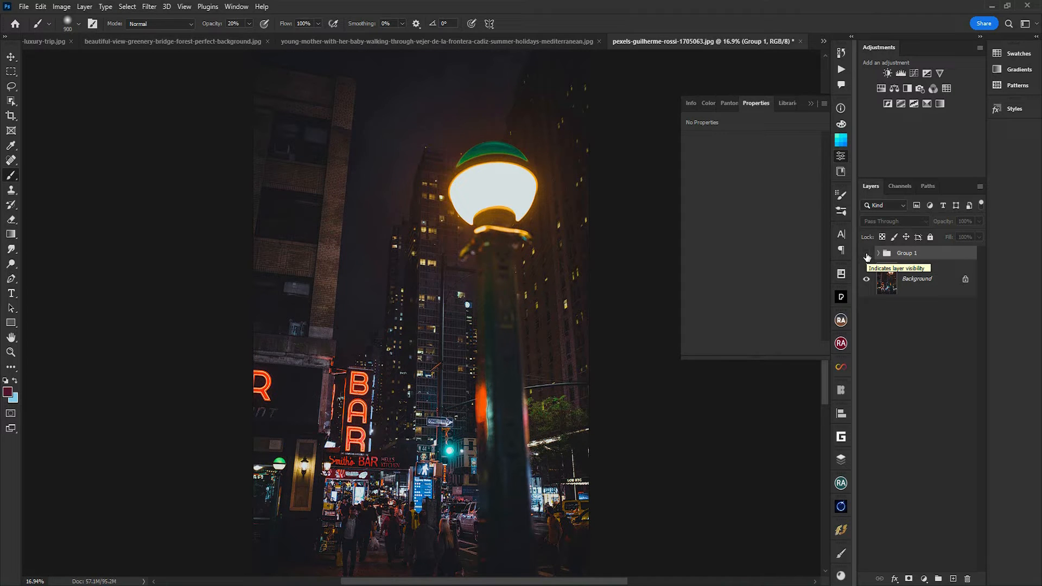
pyautogui.click(867, 255)
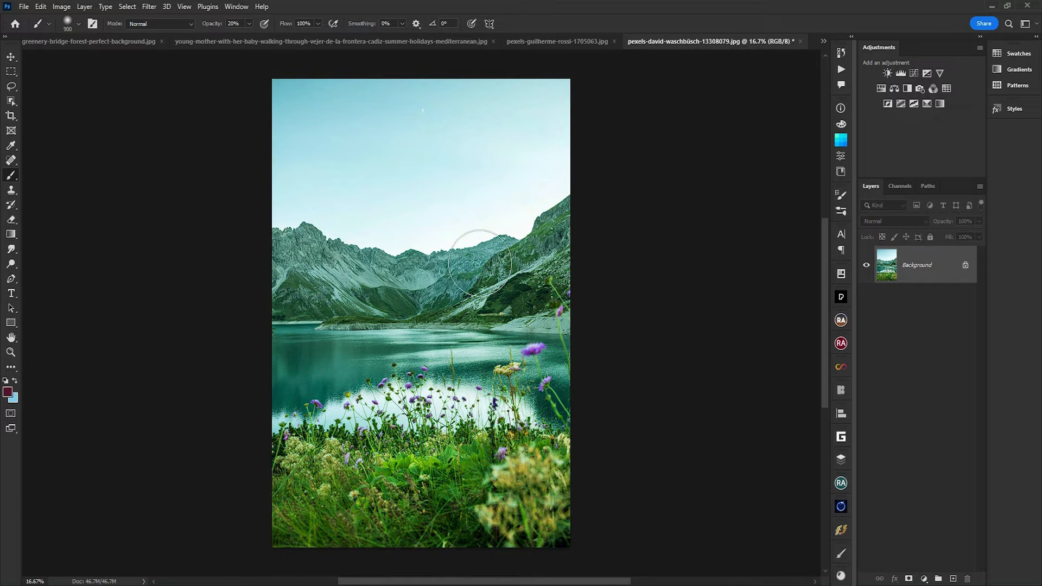
# Examine the lake photo's blue and red channels individually and return to the full-colour view
pyautogui.click(900, 185)
pyautogui.click(898, 277)
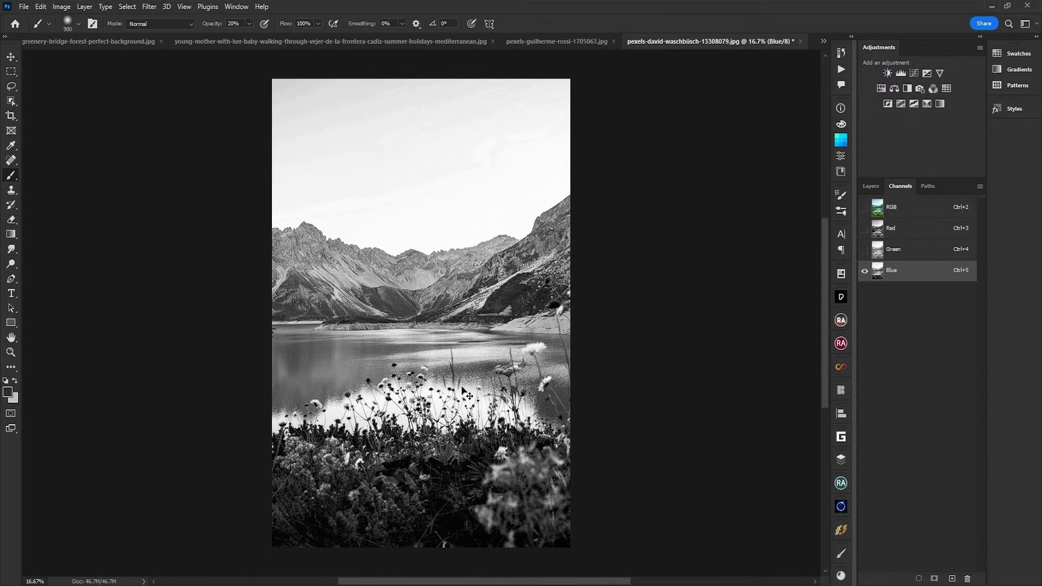
pyautogui.click(921, 225)
pyautogui.click(908, 211)
pyautogui.click(872, 186)
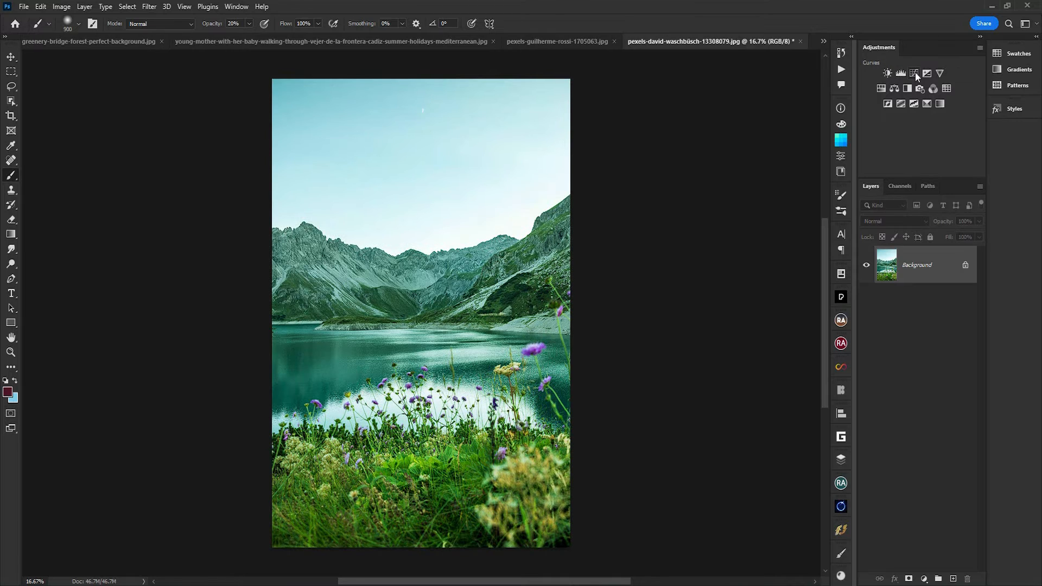
# Add a Curves layer to the lake photo, set its blue curve to input 102, output 161, and slightly adjust the red curve's midtones
pyautogui.click(916, 73)
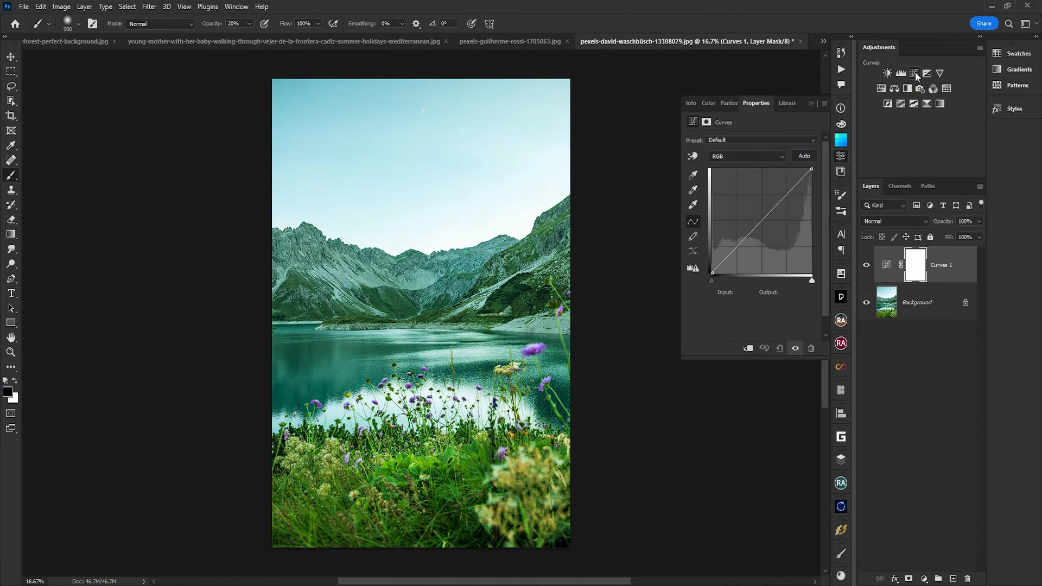
pyautogui.click(735, 155)
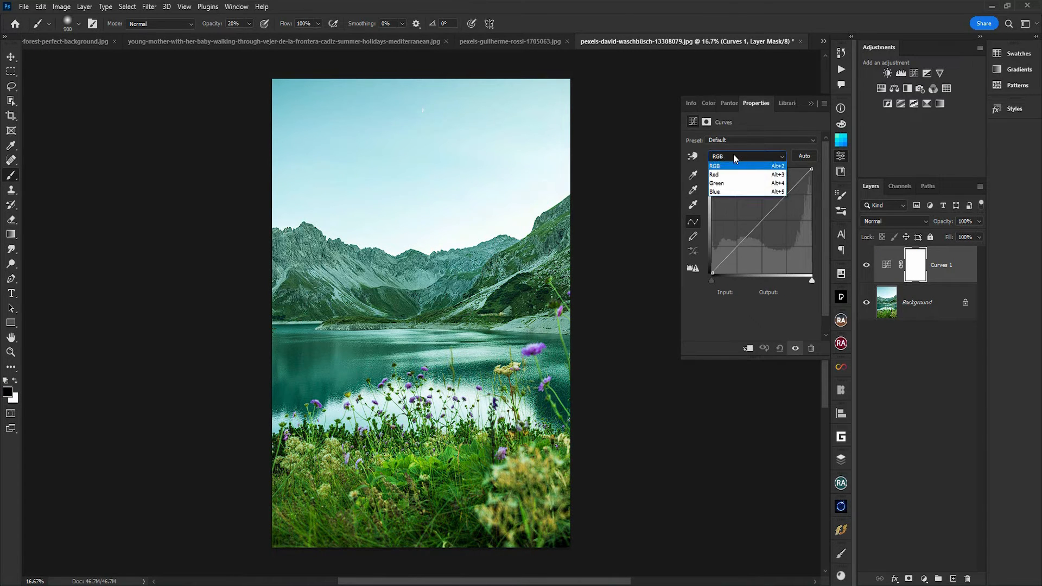
pyautogui.click(728, 192)
pyautogui.moveTo(762, 220)
pyautogui.mouseDown()
pyautogui.moveTo(750, 197)
pyautogui.moveTo(751, 207)
pyautogui.mouseUp()
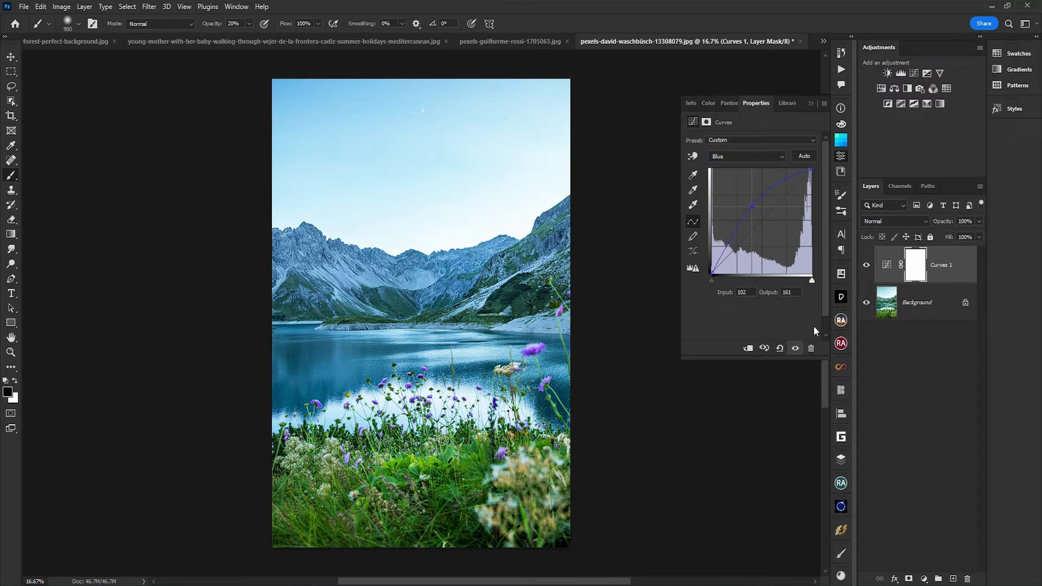
pyautogui.click(737, 157)
pyautogui.click(738, 174)
pyautogui.moveTo(759, 224); pyautogui.dragTo(758, 220)
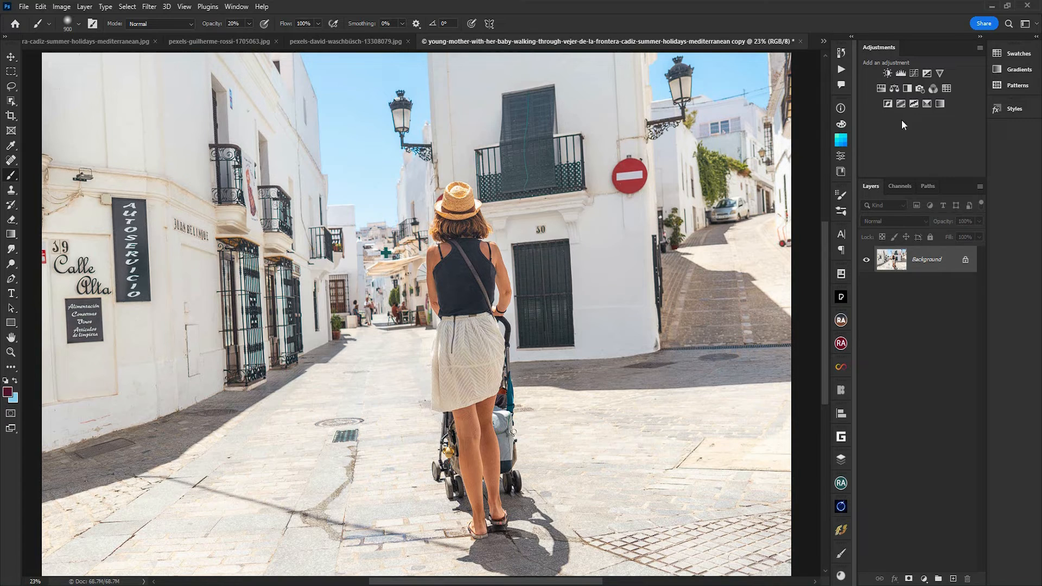
# Add a Curves layer to the white-street photo and fill its mask using Apply Image with the merged RGB image, Multiply blending and 100% opacity
pyautogui.click(913, 73)
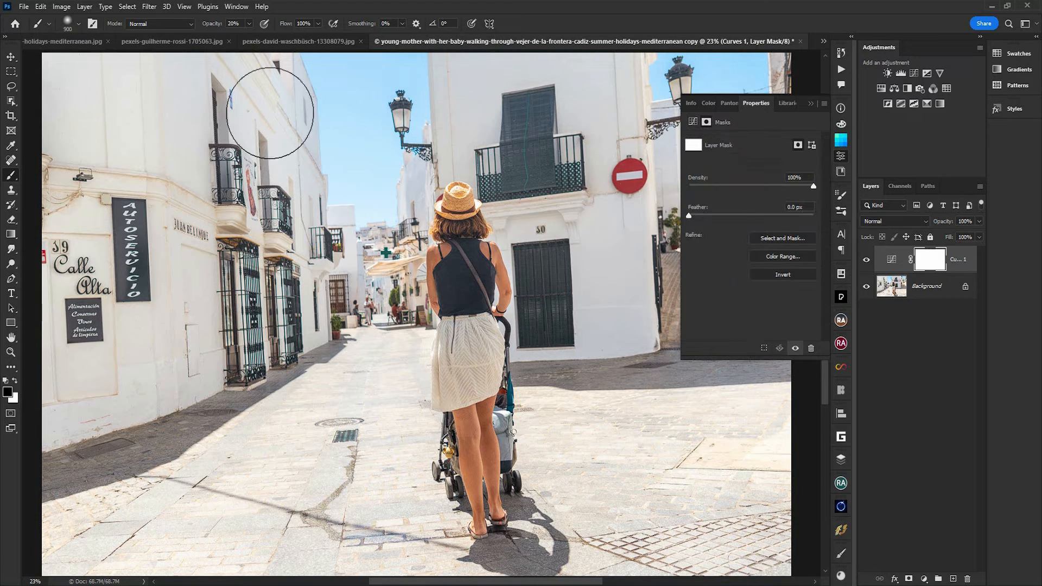
pyautogui.click(68, 11)
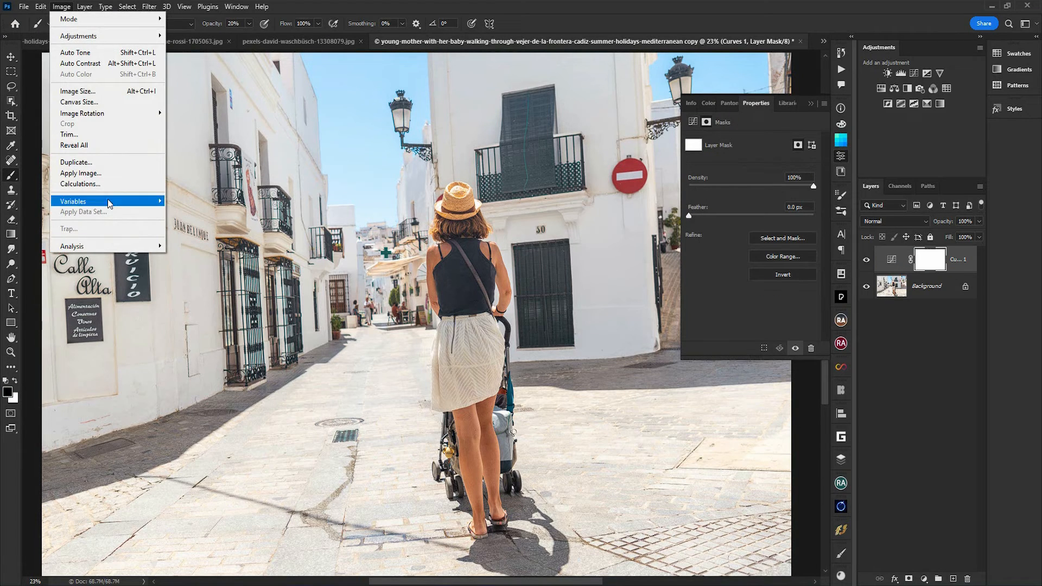
pyautogui.click(105, 170)
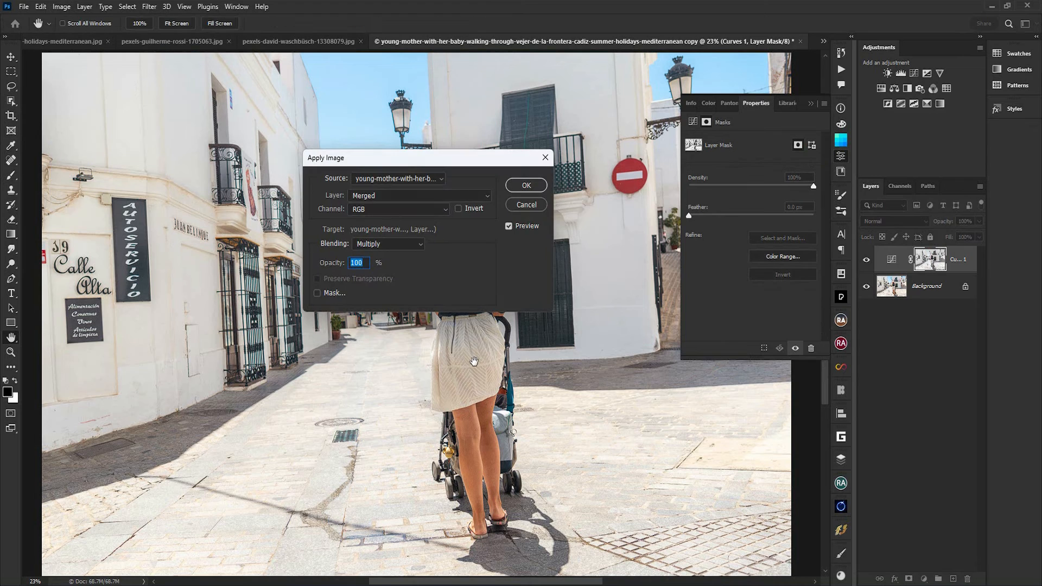
pyautogui.click(526, 185)
pyautogui.press('b')
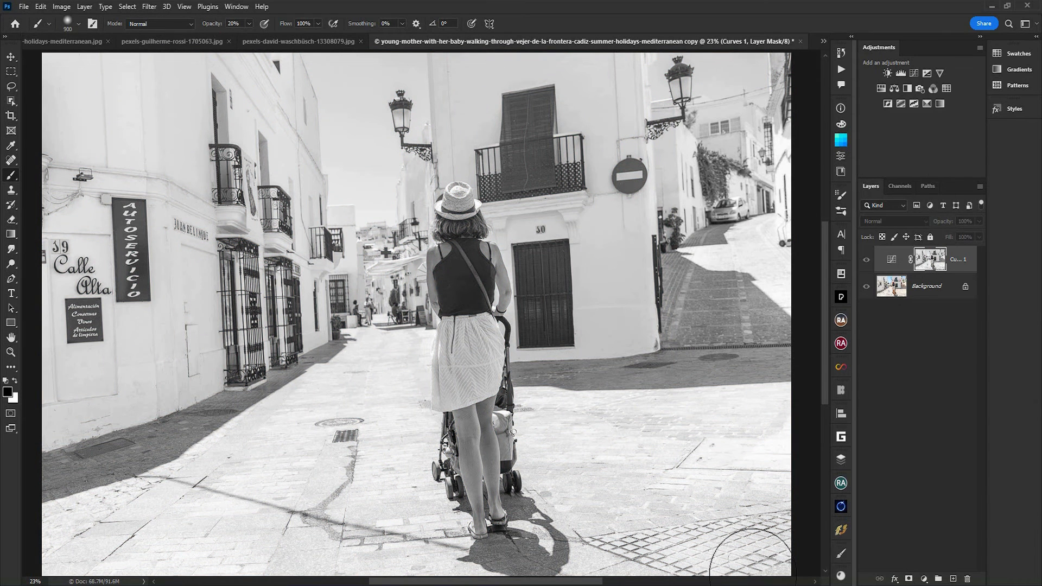
# Increase the contrast of the Curves layer's mask with a Curves adjustment that darkens its shadows and lifts its highlights
pyautogui.hotkey('ctrl', 'm')
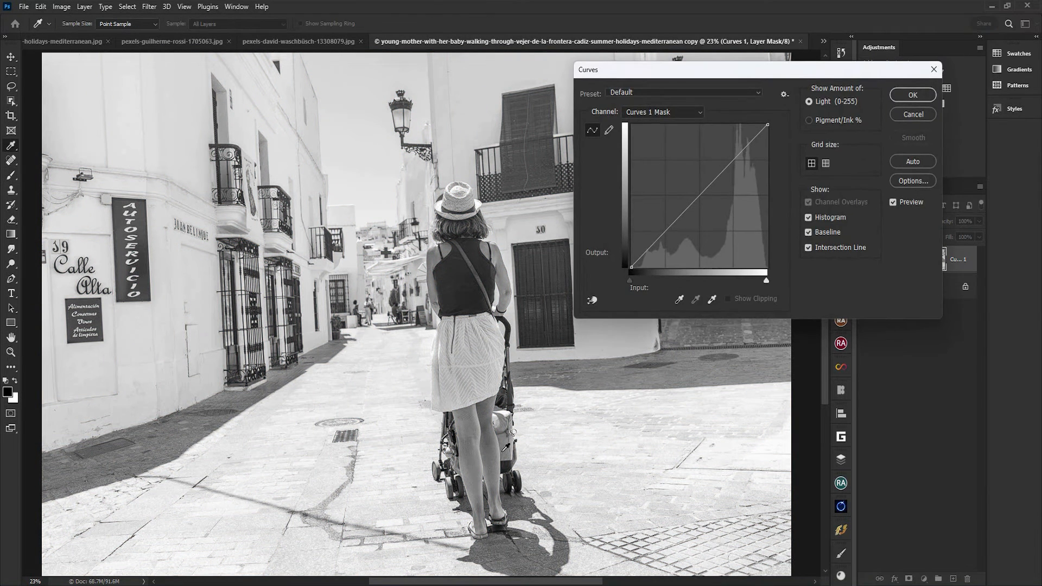
pyautogui.moveTo(698, 197); pyautogui.dragTo(689, 254)
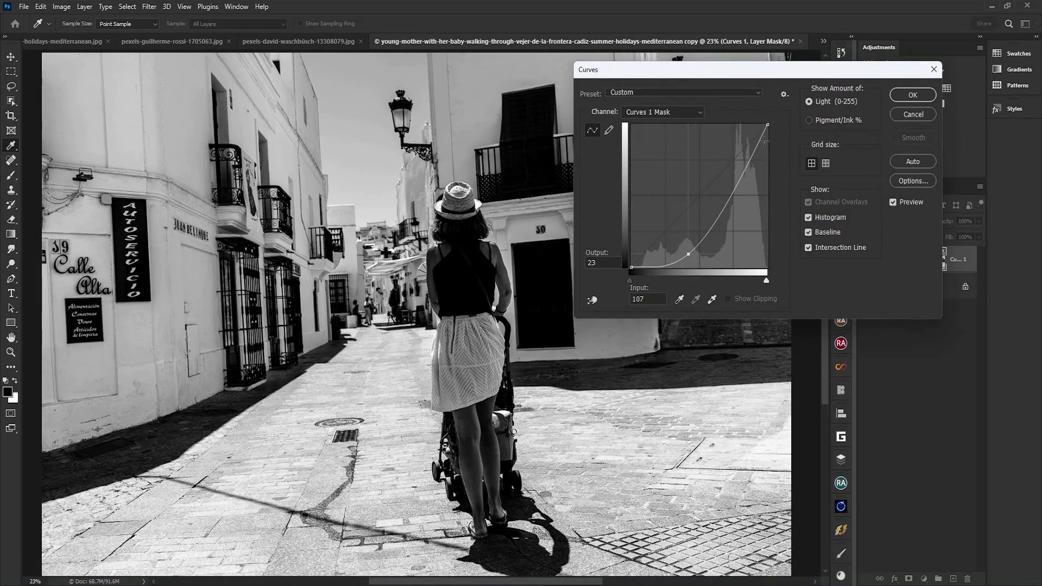
pyautogui.moveTo(731, 194); pyautogui.dragTo(732, 165)
pyautogui.moveTo(688, 254); pyautogui.dragTo(684, 252)
pyautogui.click(913, 95)
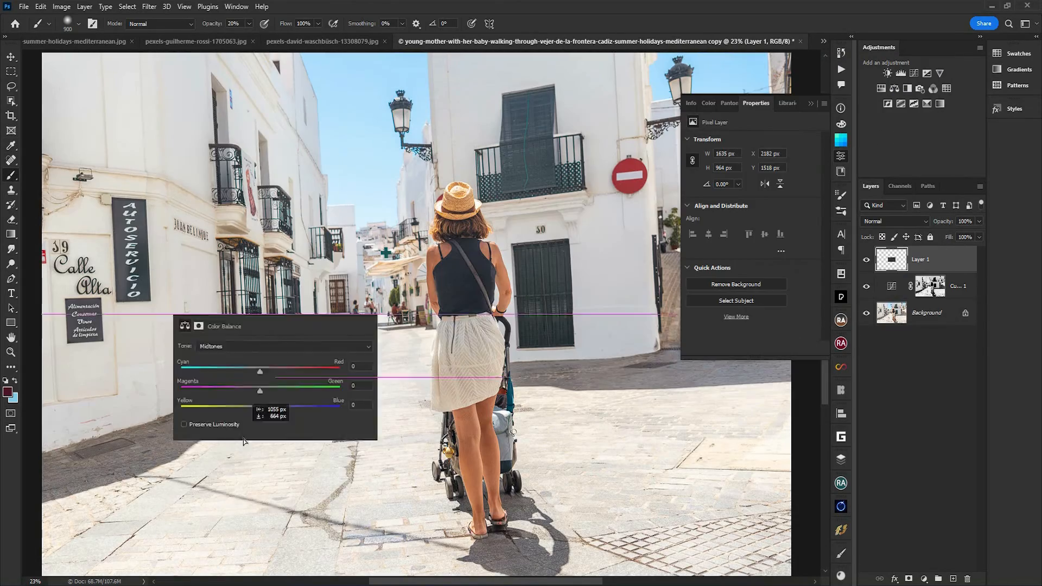
# Move the black points of the Curves layer's red and green curves inward, setting the green one to input 125, output 0
pyautogui.click(892, 286)
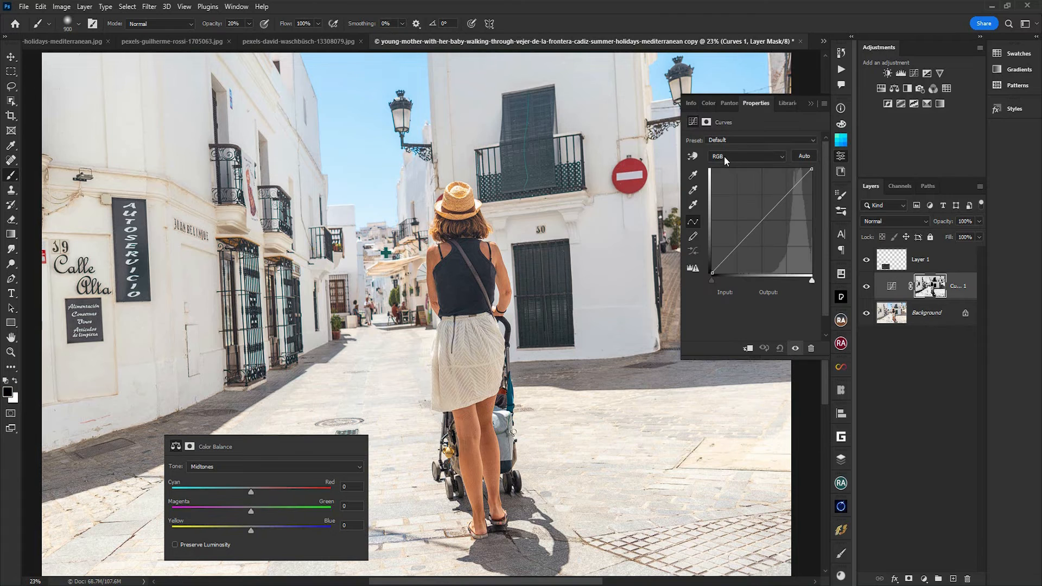
pyautogui.click(724, 156)
pyautogui.click(721, 177)
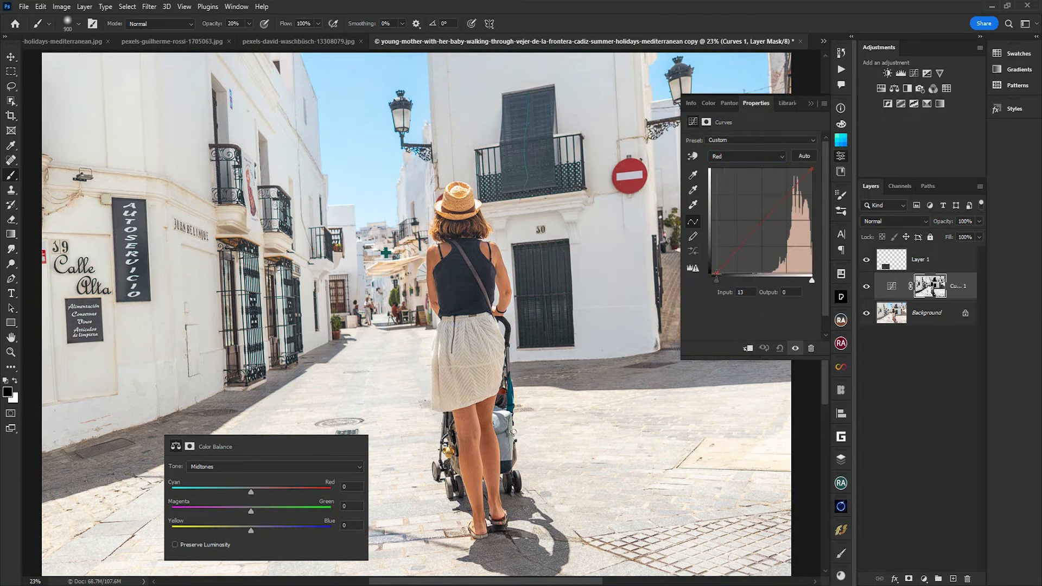
pyautogui.moveTo(712, 273); pyautogui.dragTo(761, 281)
pyautogui.click(733, 156)
pyautogui.click(730, 183)
# Set the blue curve's black point to input 0, output 188 and its white point to input 216, output 255
pyautogui.click(733, 156)
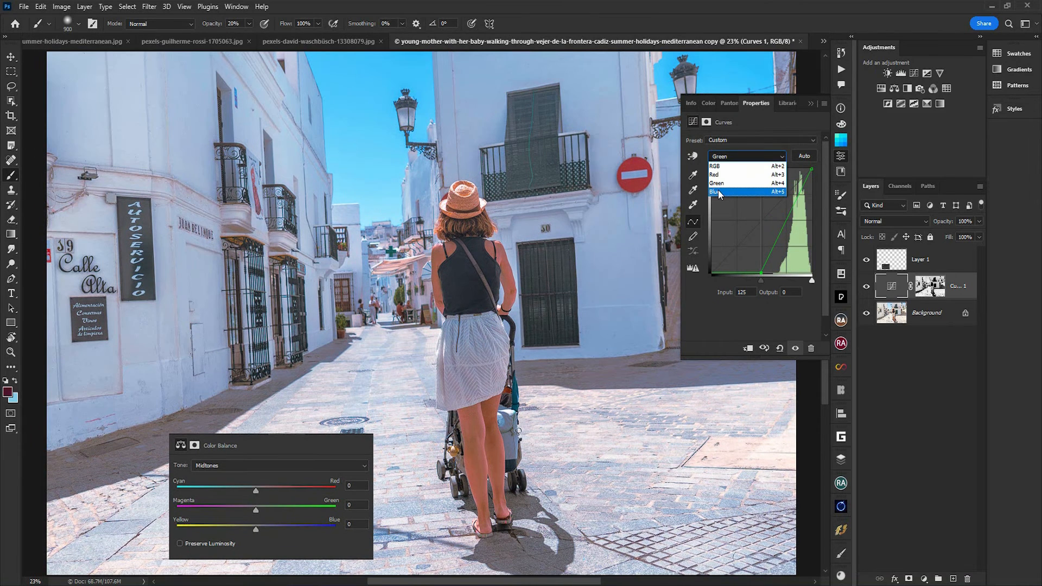
pyautogui.click(719, 193)
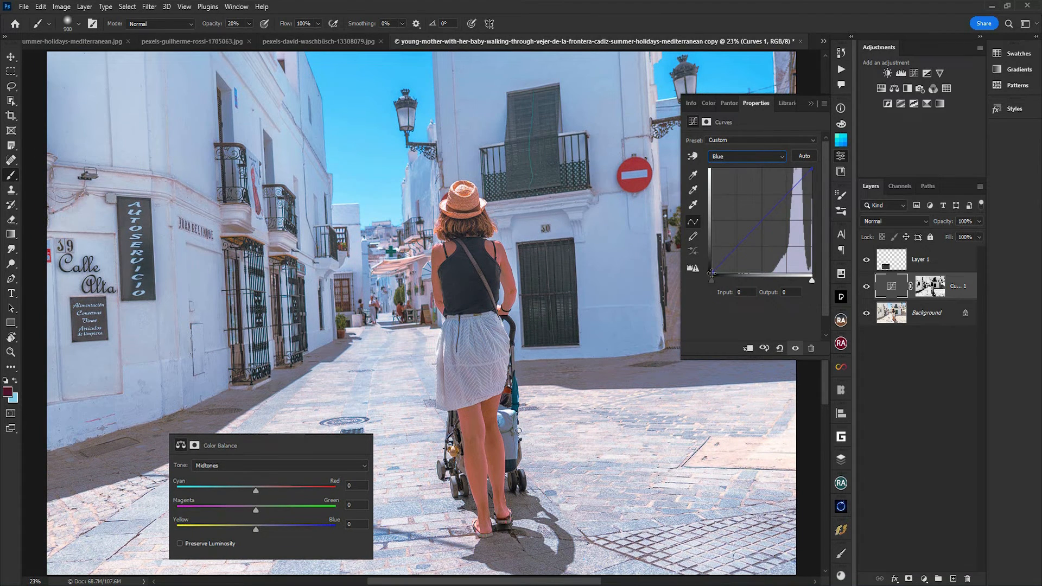
pyautogui.moveTo(711, 273); pyautogui.dragTo(704, 199)
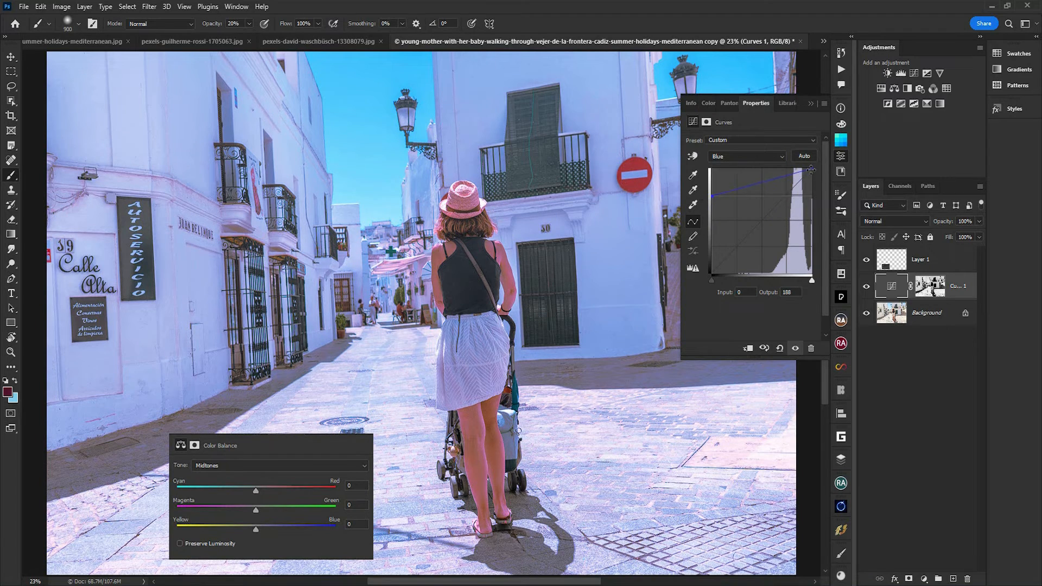
pyautogui.moveTo(811, 170); pyautogui.dragTo(787, 156)
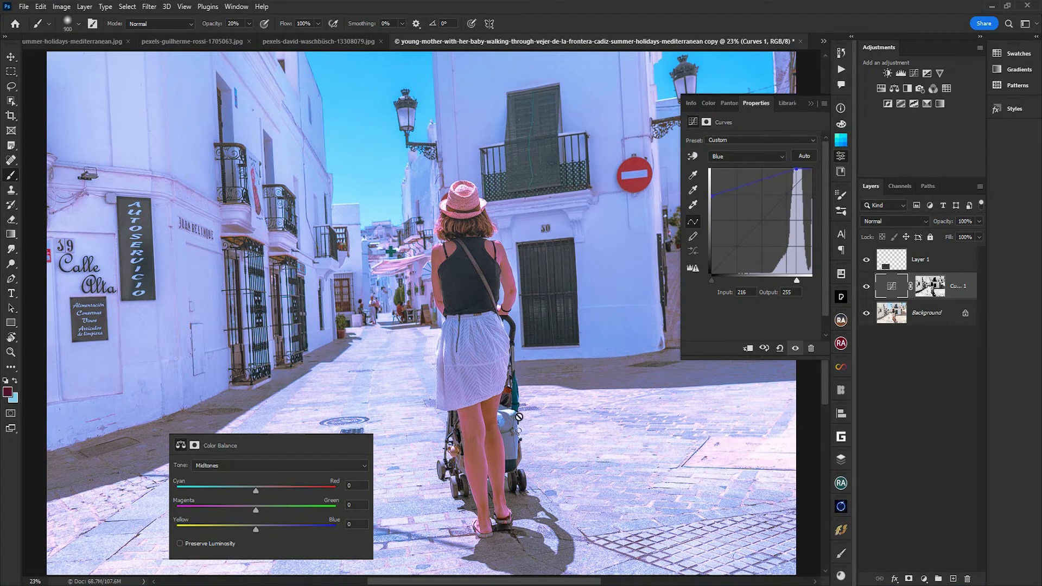
# Compare the white-street photo with and without the Curves layer's color grade
pyautogui.hotkey('ctrl', '-')
pyautogui.click(867, 286)
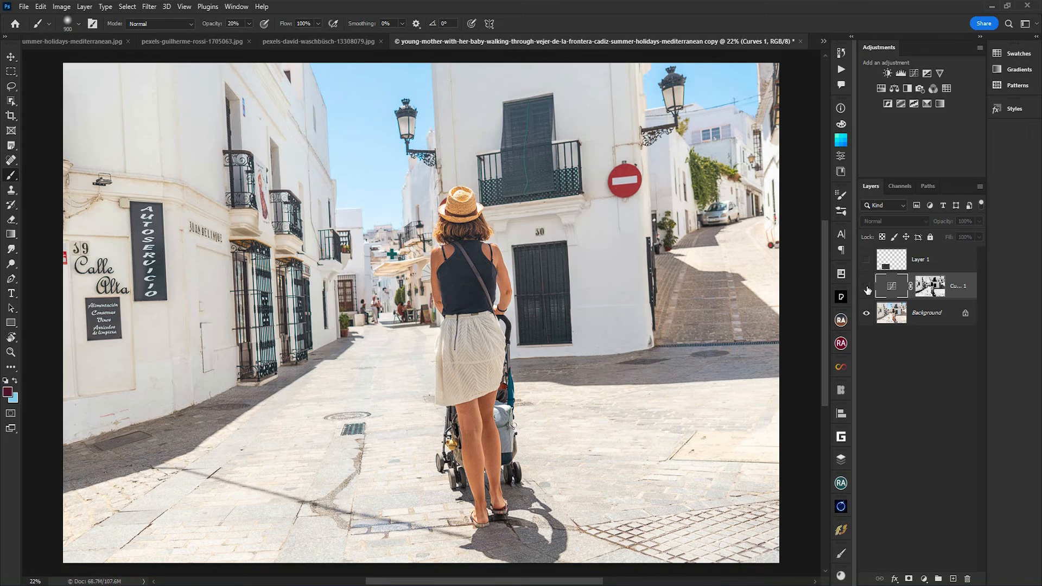
pyautogui.click(867, 288)
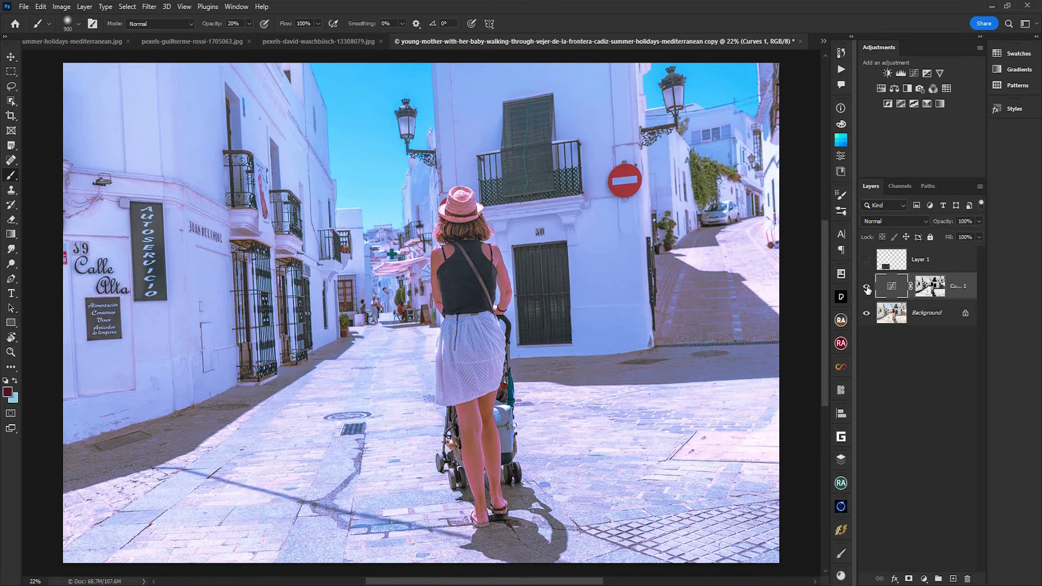
pyautogui.click(867, 288)
pyautogui.click(867, 289)
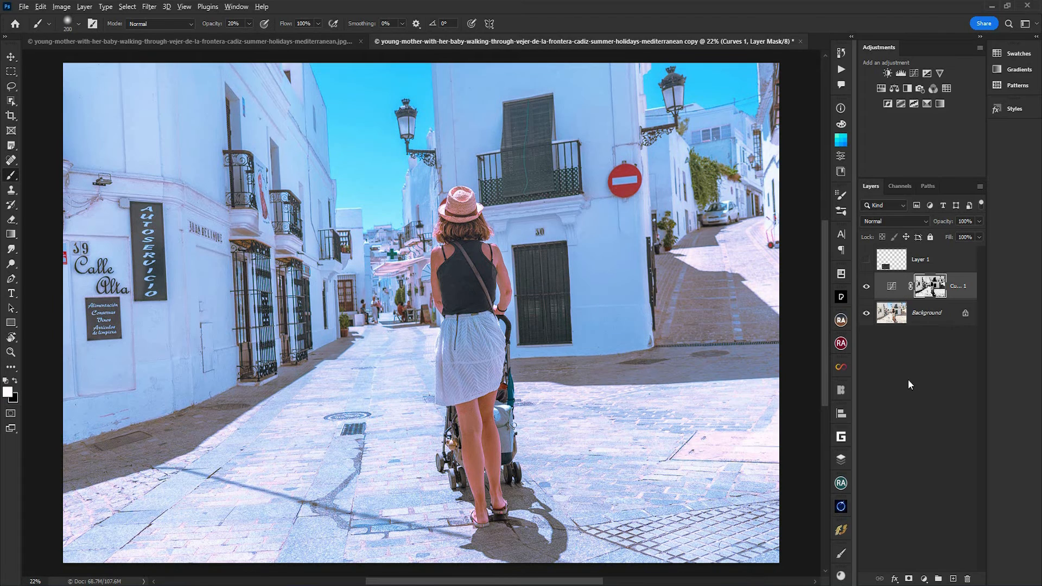
# Duplicate the masked Curves layer at 25% opacity and group the copy with the original Curves layer
pyautogui.hotkey('ctrl', 'j')
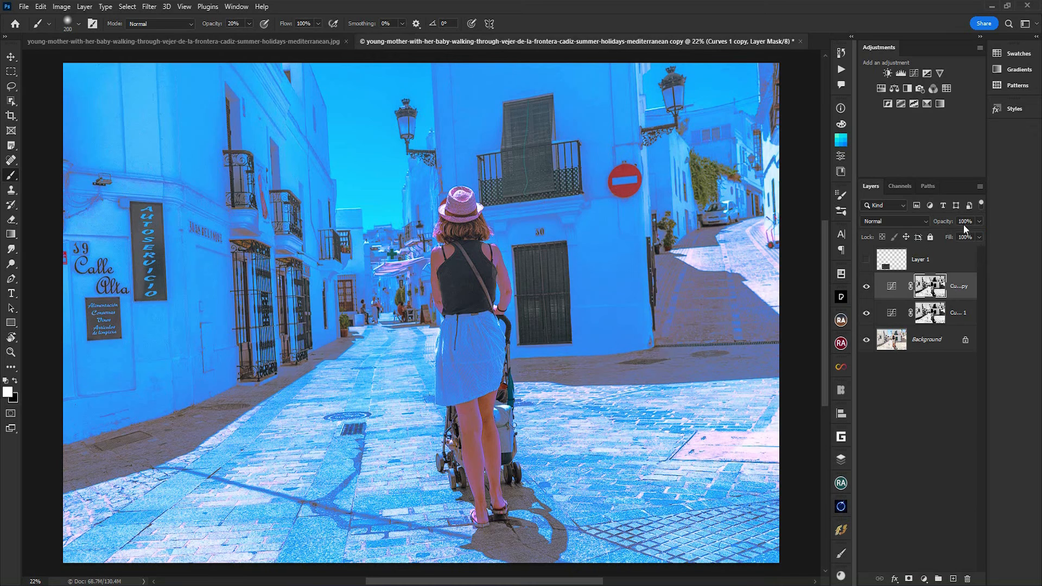
pyautogui.moveTo(973, 221); pyautogui.dragTo(892, 225)
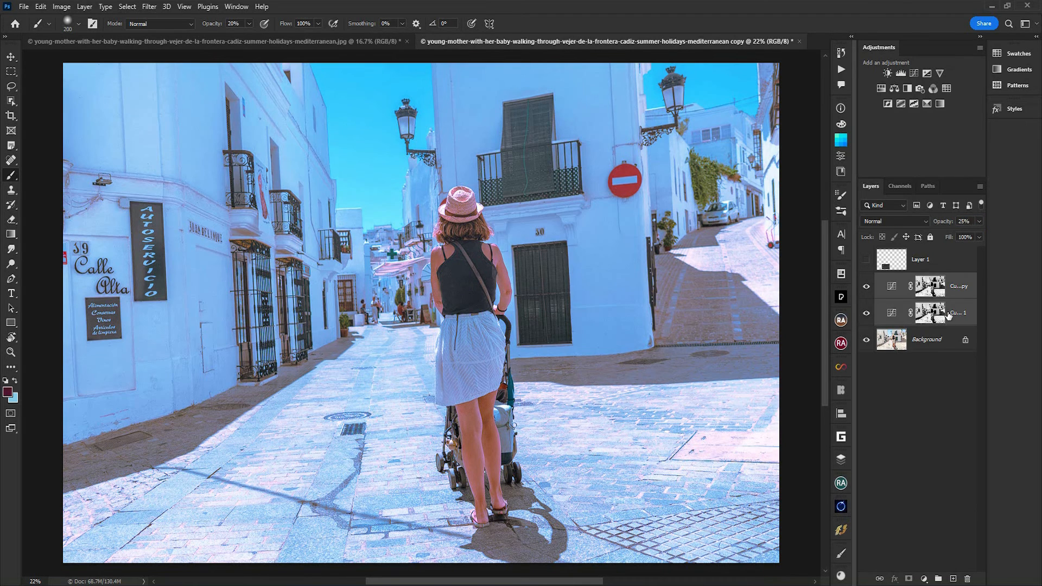
pyautogui.hotkey('ctrl', 'g')
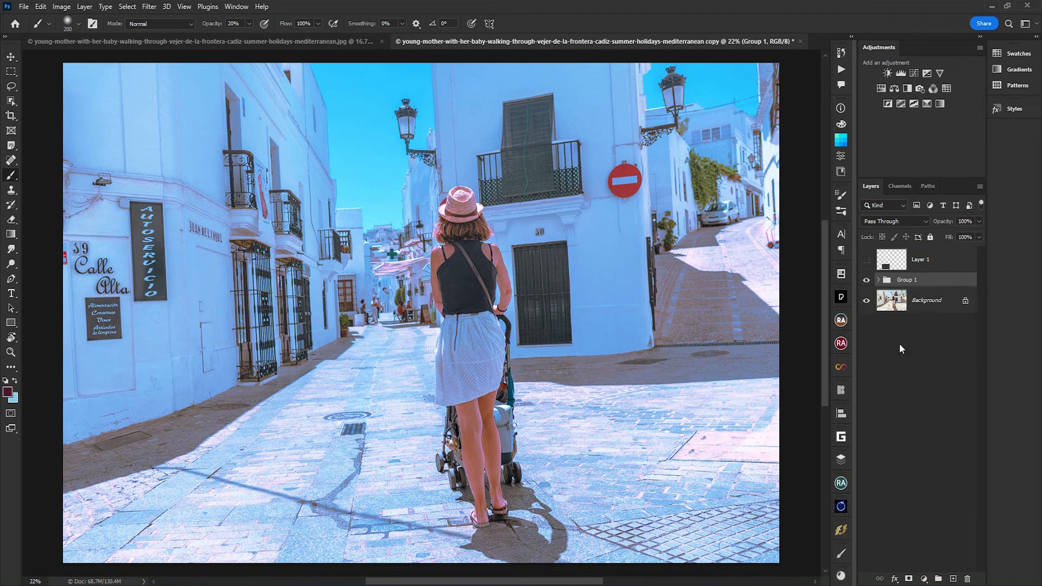
# Toggle the visibility of the group holding both Curves layers to compare the photo before and after grading
pyautogui.click(867, 280)
pyautogui.click(866, 280)
pyautogui.click(866, 280)
pyautogui.click(867, 280)
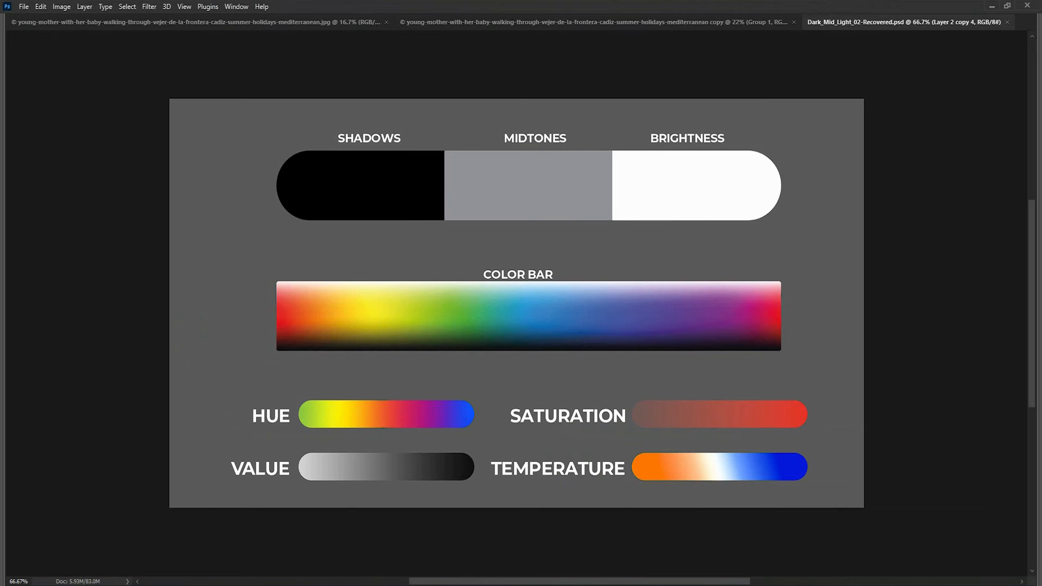